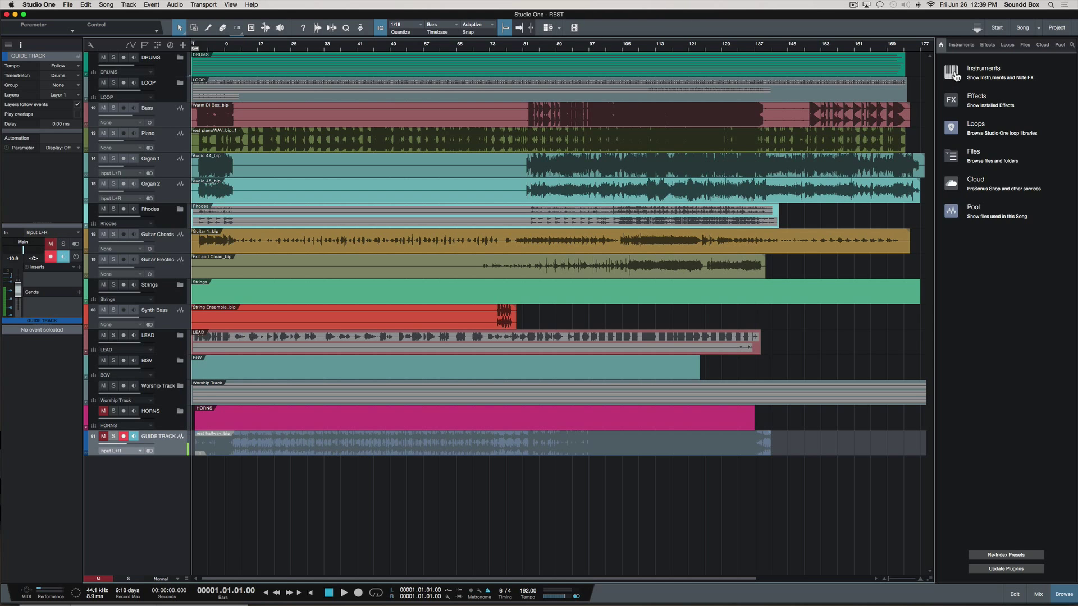
# Step: Show the installed instruments list and toggle its preview thumbnails off and back on
pyautogui.click(962, 45)
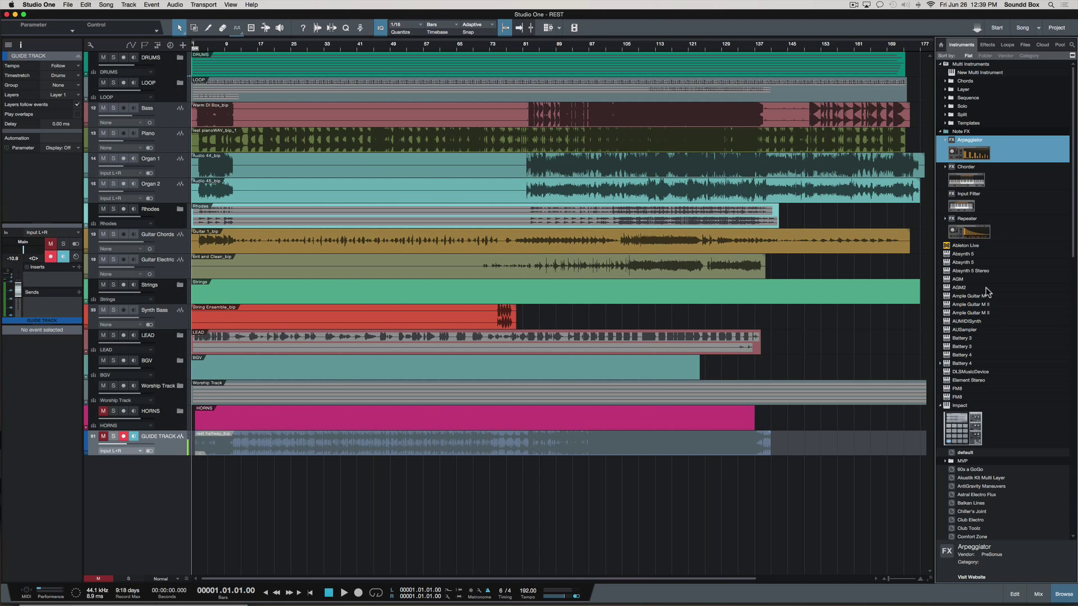
pyautogui.scroll(-5, 978, 416)
pyautogui.scroll(-20, 978, 417)
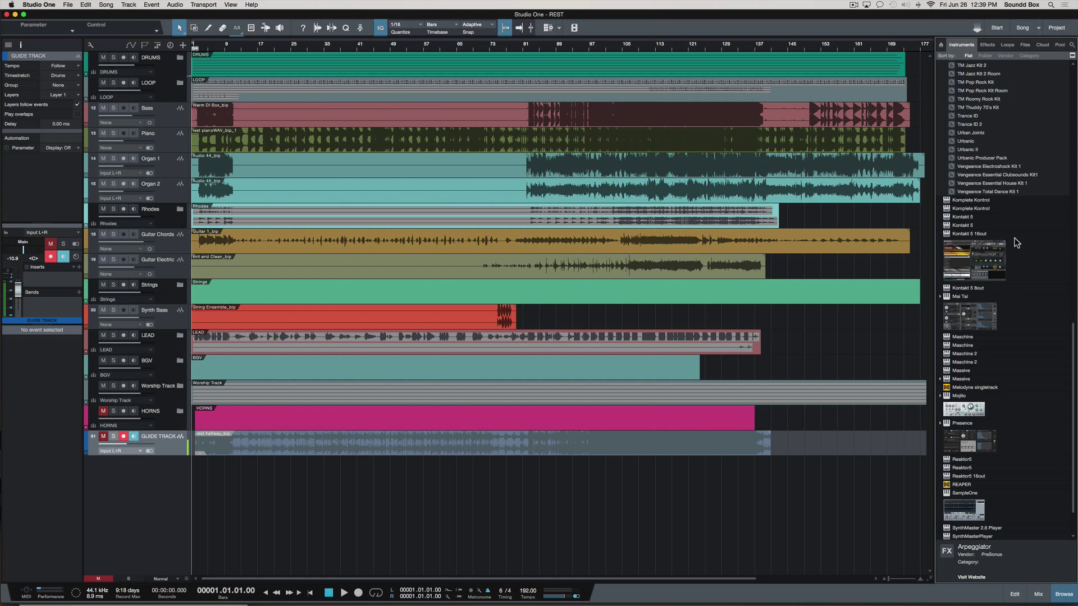
pyautogui.scroll(5, 1015, 243)
pyautogui.scroll(12, 1015, 242)
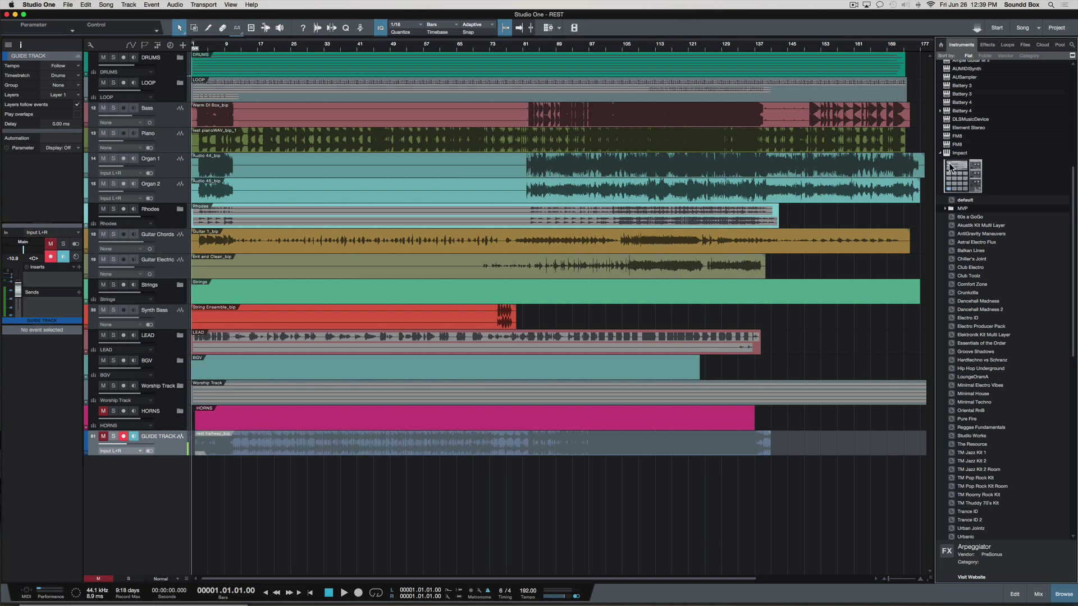
pyautogui.click(1072, 56)
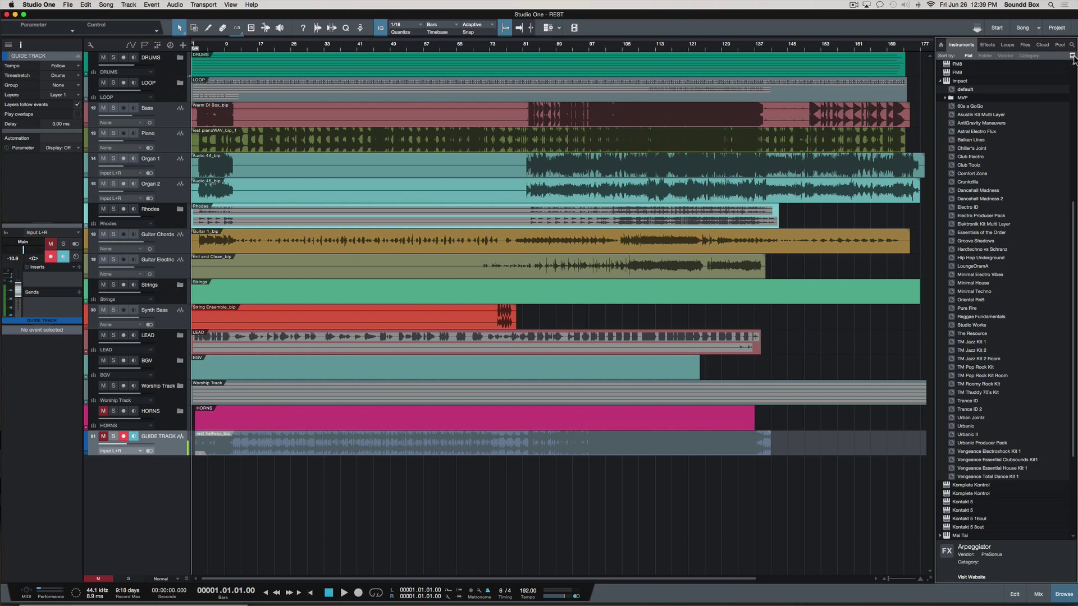
pyautogui.click(1073, 56)
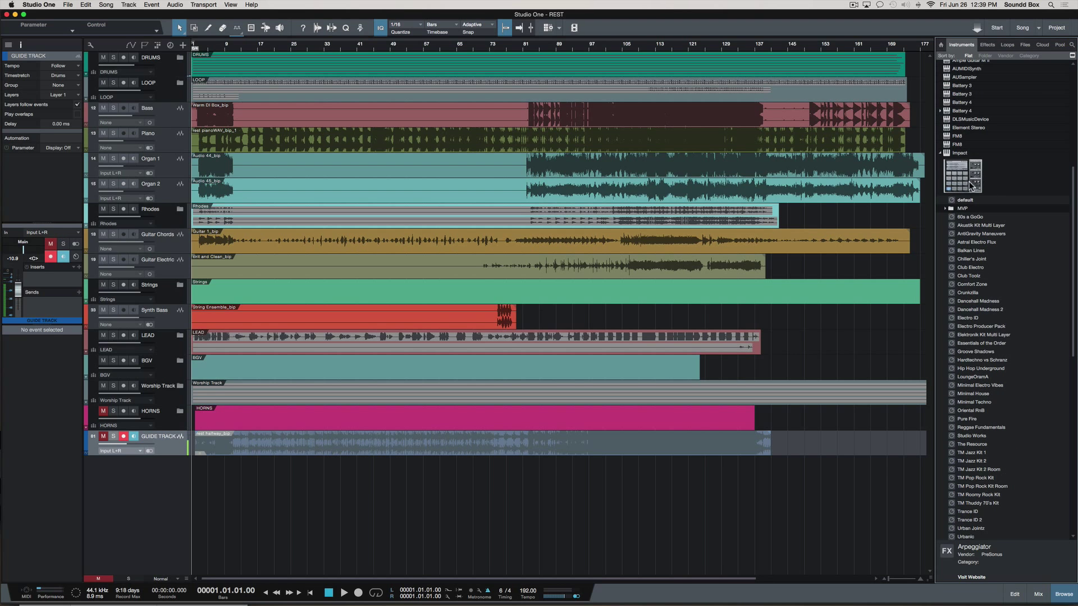
# Step: Drag the Arpeggiator from the instruments list to demonstrate adding it on a new instrument track
pyautogui.scroll(-10, 964, 180)
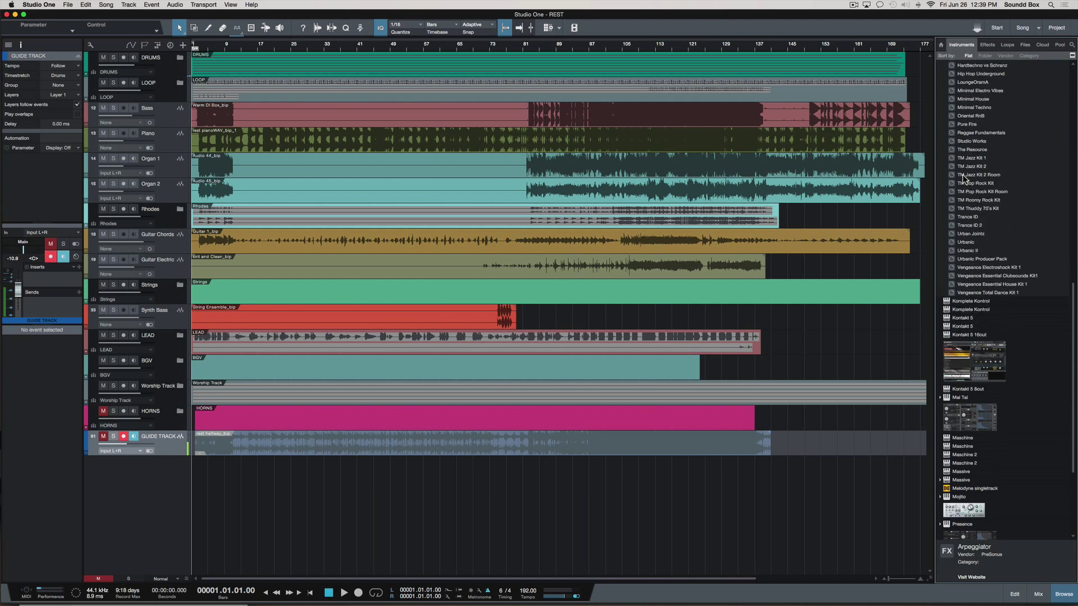
pyautogui.scroll(-5, 970, 235)
pyautogui.scroll(20, 969, 236)
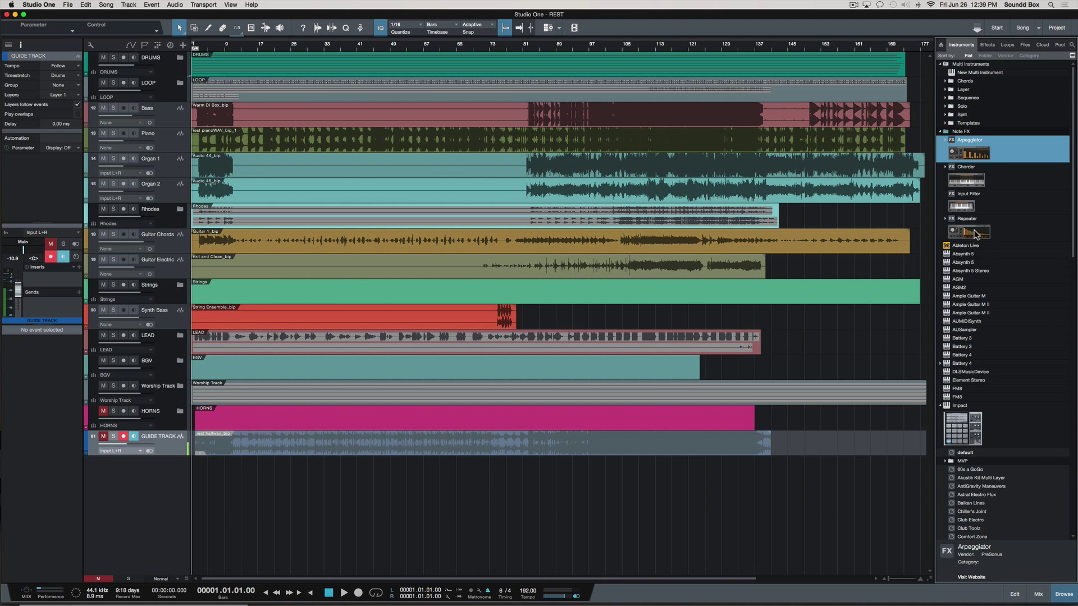
pyautogui.scroll(-5, 1002, 211)
pyautogui.scroll(5, 1002, 212)
pyautogui.moveTo(971, 160)
pyautogui.mouseDown()
pyautogui.moveTo(790, 162)
pyautogui.moveTo(684, 147)
pyautogui.moveTo(808, 171)
pyautogui.moveTo(985, 146)
pyautogui.mouseUp()
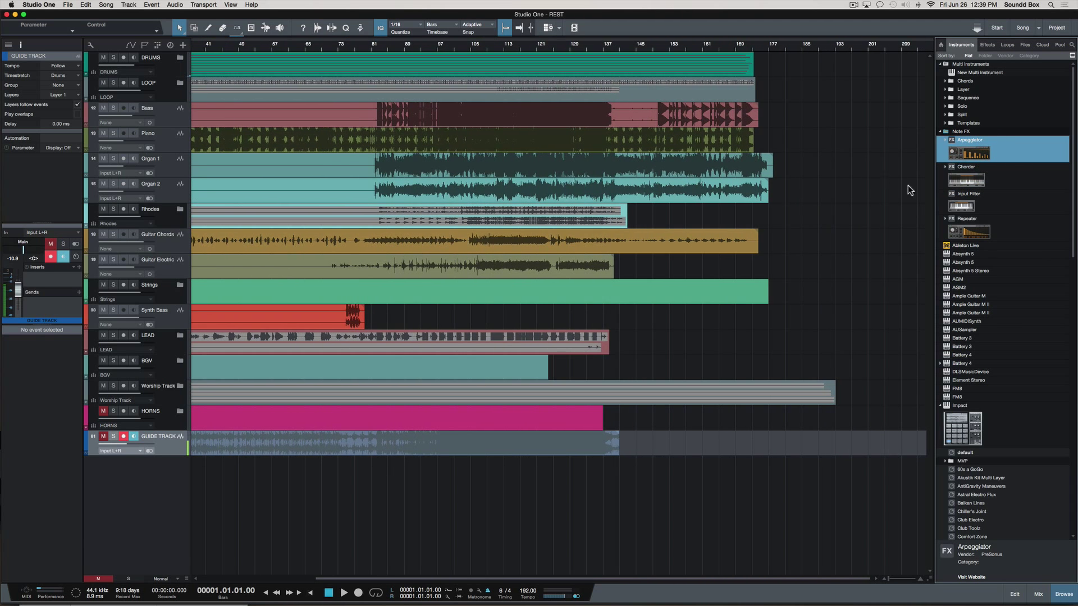
pyautogui.scroll(-2, 972, 275)
pyautogui.scroll(-7, 973, 276)
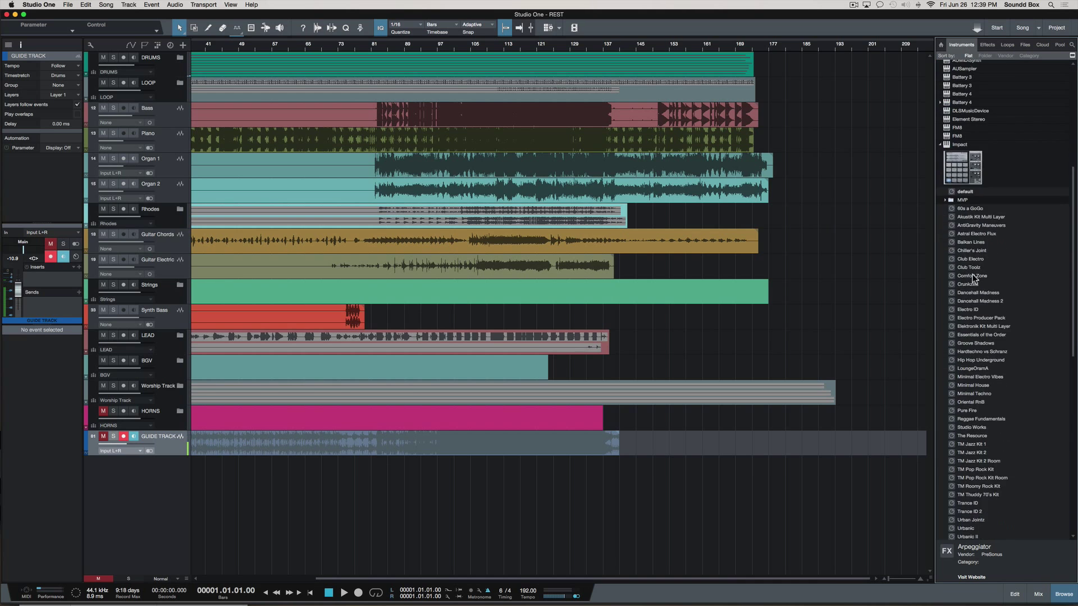
pyautogui.hscroll(-10, 828, 169)
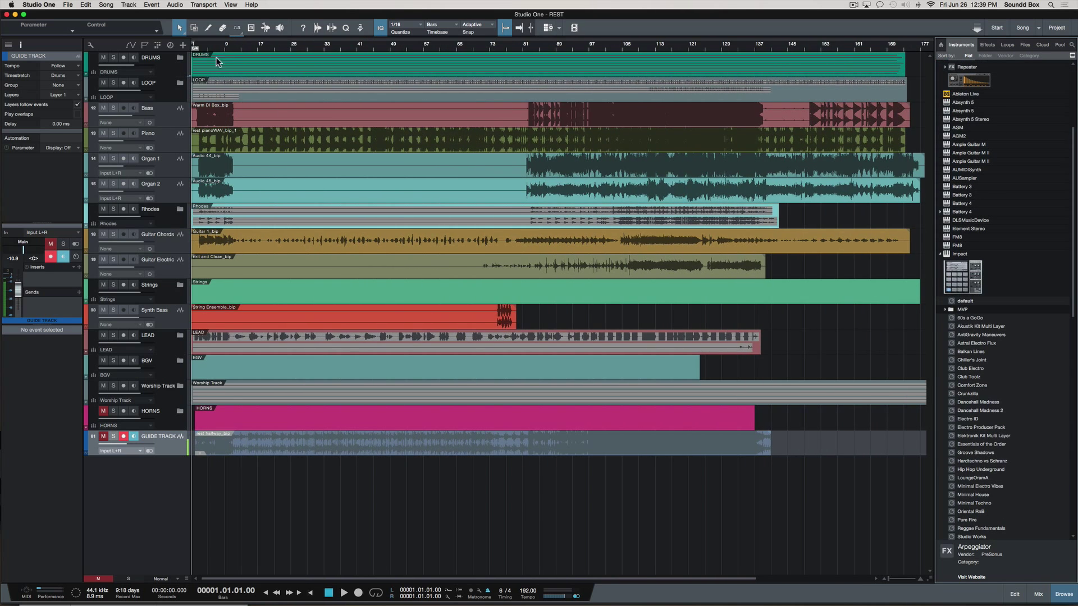
# Step: Expand the DRUMS folder, then drag API-2500 Mono from the Effects list onto a new track
pyautogui.click(180, 59)
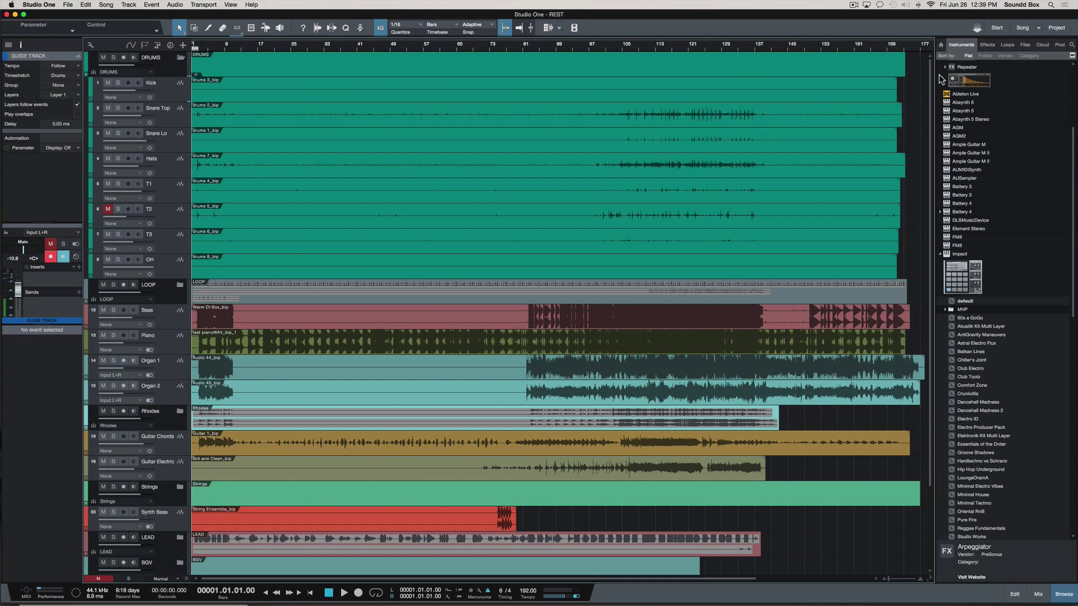
pyautogui.click(987, 45)
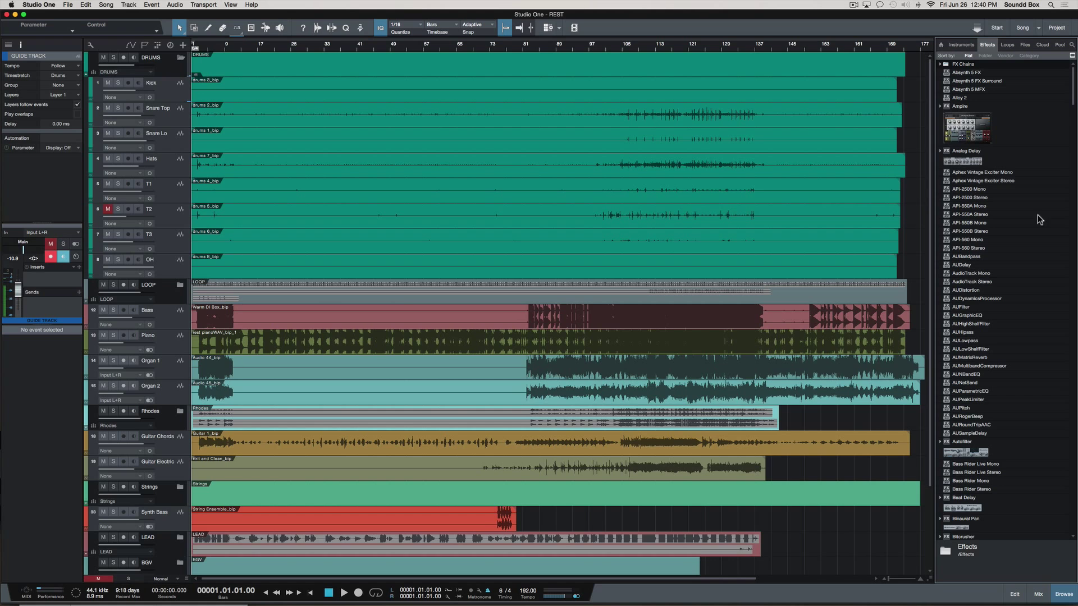
pyautogui.moveTo(980, 190); pyautogui.dragTo(1032, 240)
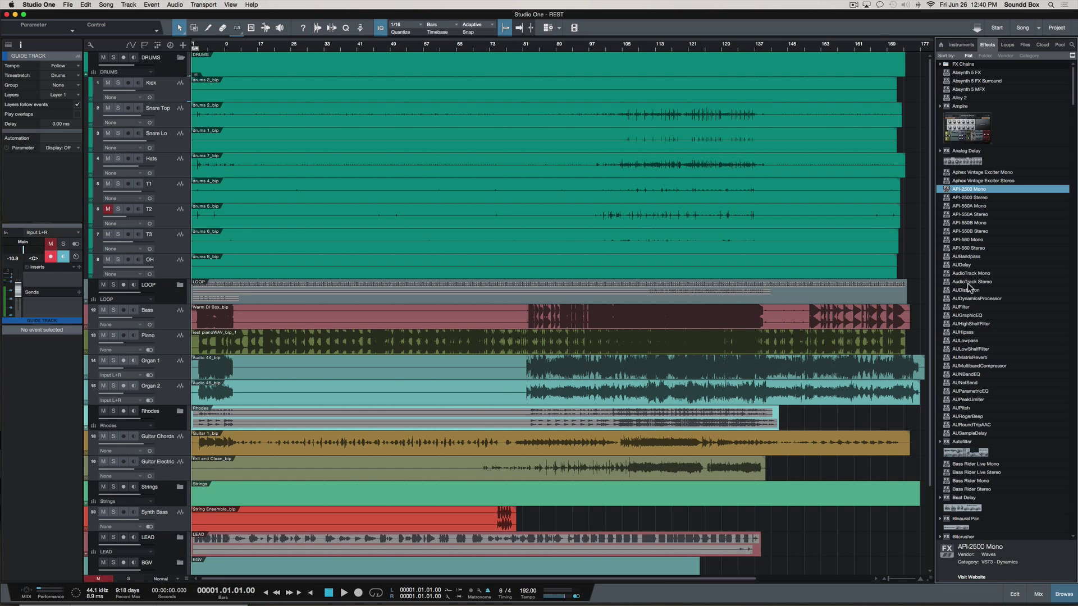
# Step: Switch the browser to the Files tab to browse folders on disk
pyautogui.click(1024, 47)
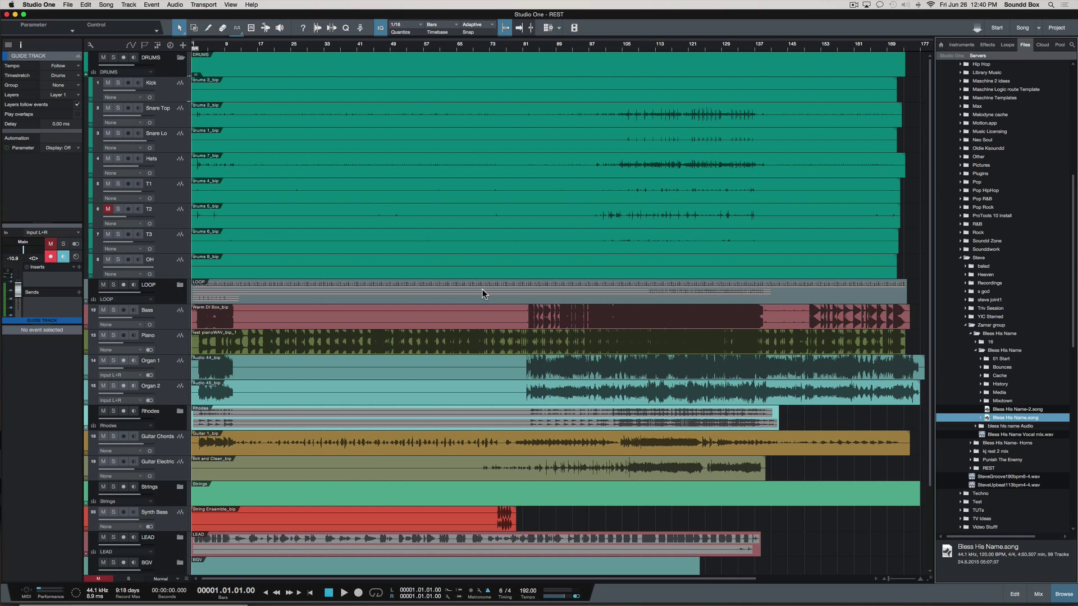
# Step: Open the mixer with F3 and list Snare Lo's saved FX chain presets, expanding the Instruments folder
pyautogui.press('F3')
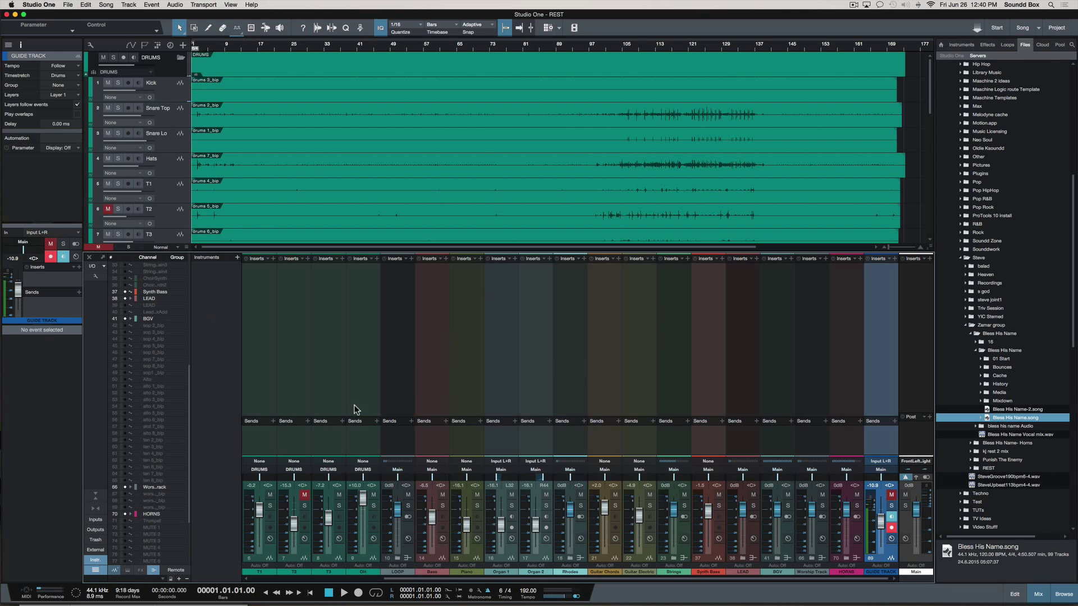
pyautogui.hscroll(-5, 308, 315)
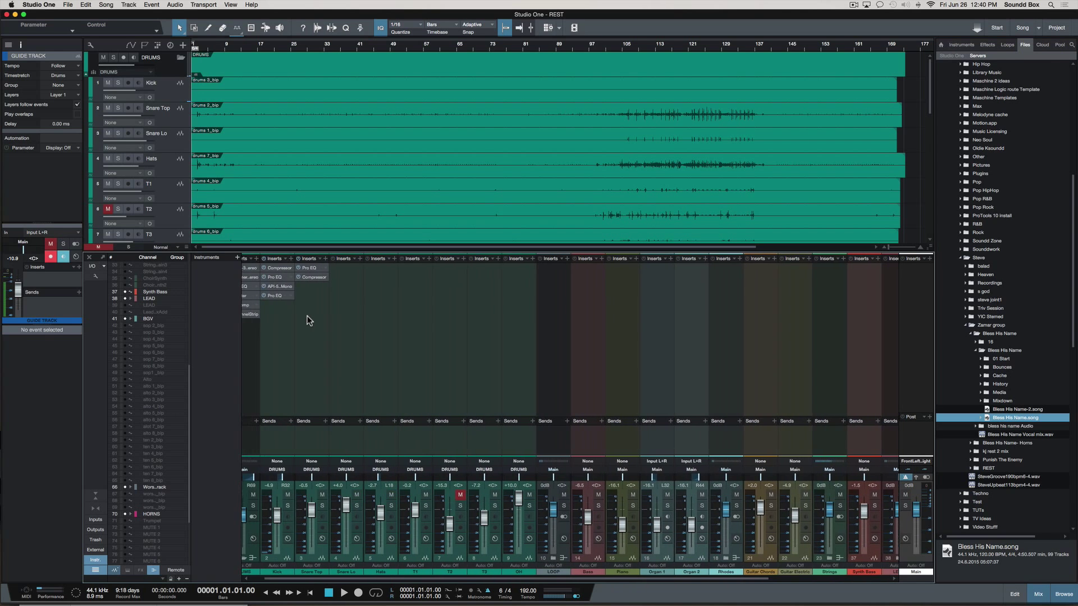
pyautogui.click(366, 260)
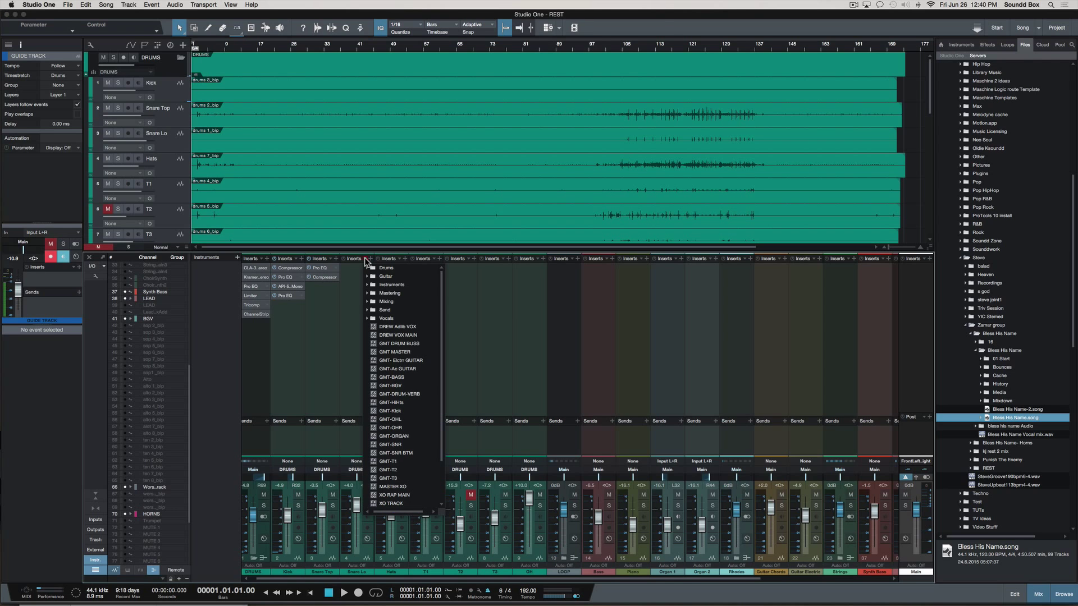
pyautogui.click(392, 285)
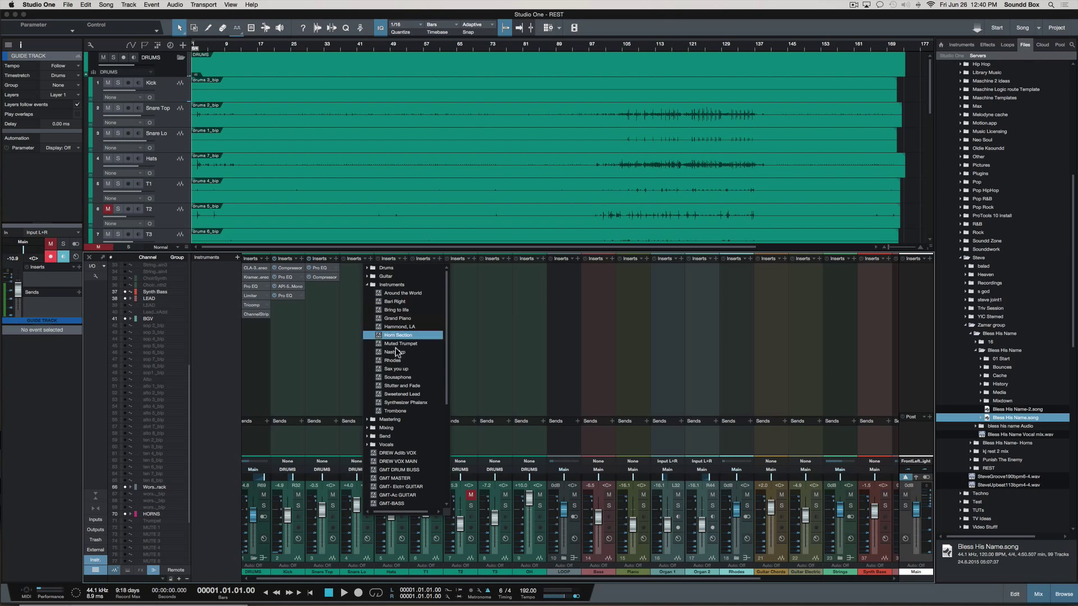
pyautogui.scroll(-5, 394, 438)
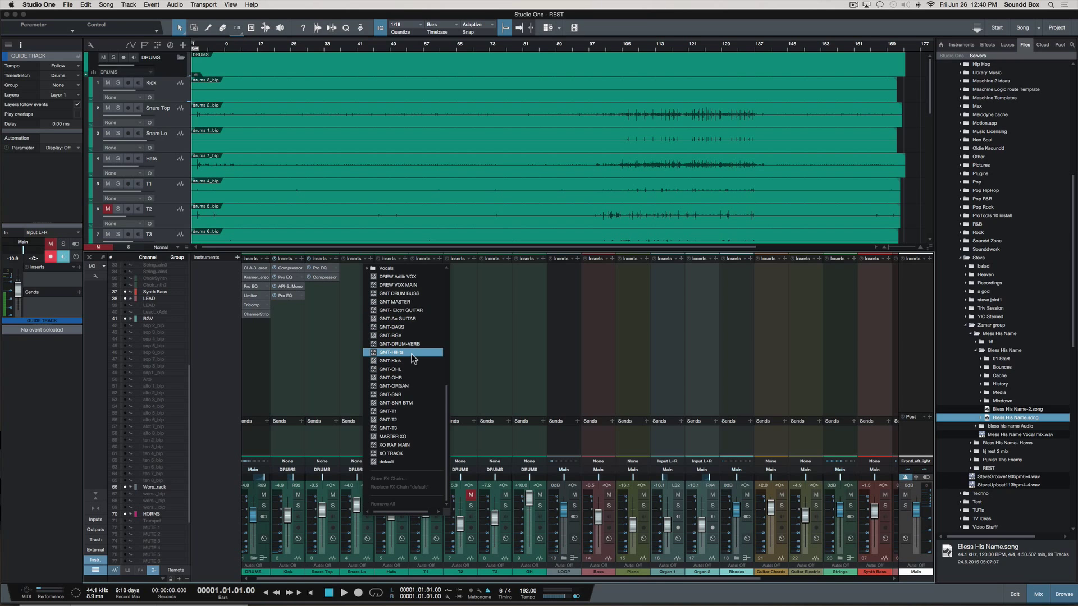
pyautogui.scroll(1, 406, 327)
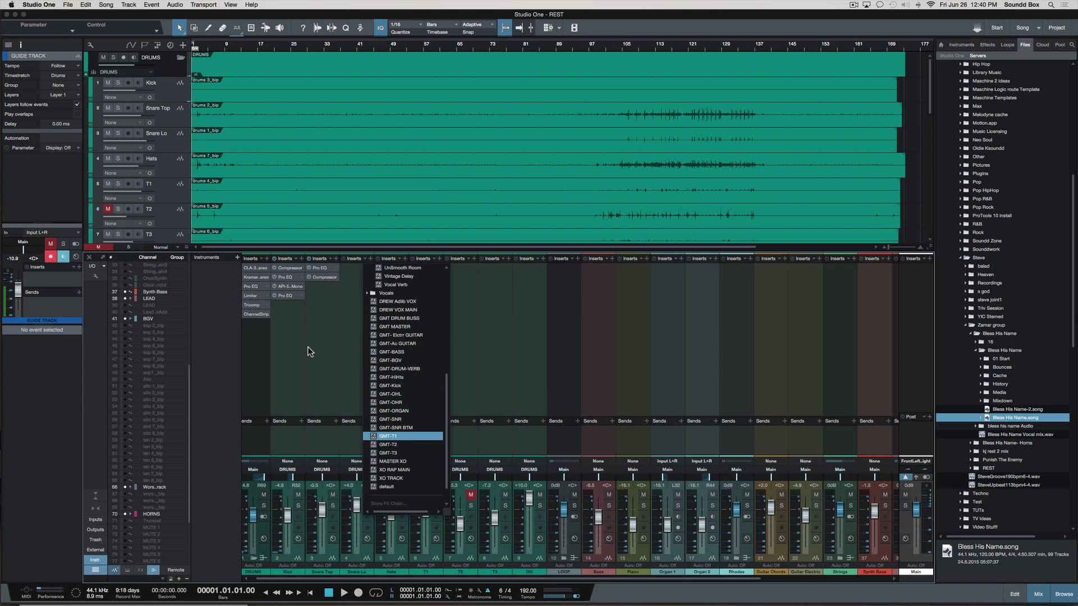
# Step: Close and reopen Snare Lo's FX chain preset list, then dismiss it without loading a chain
pyautogui.click(351, 306)
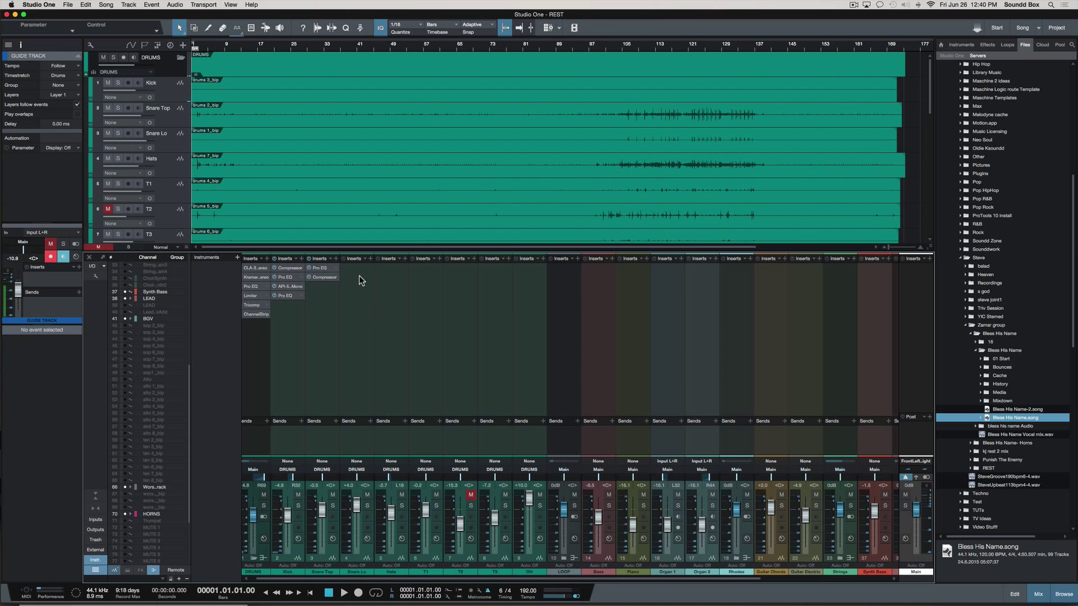
pyautogui.click(366, 259)
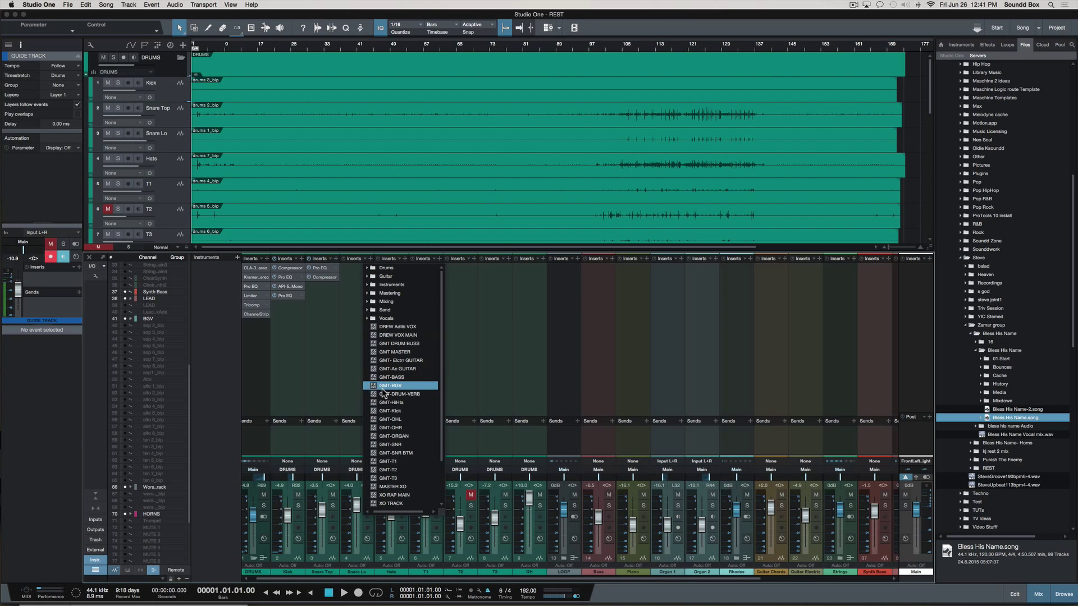
pyautogui.scroll(-3, 384, 393)
pyautogui.scroll(1, 383, 393)
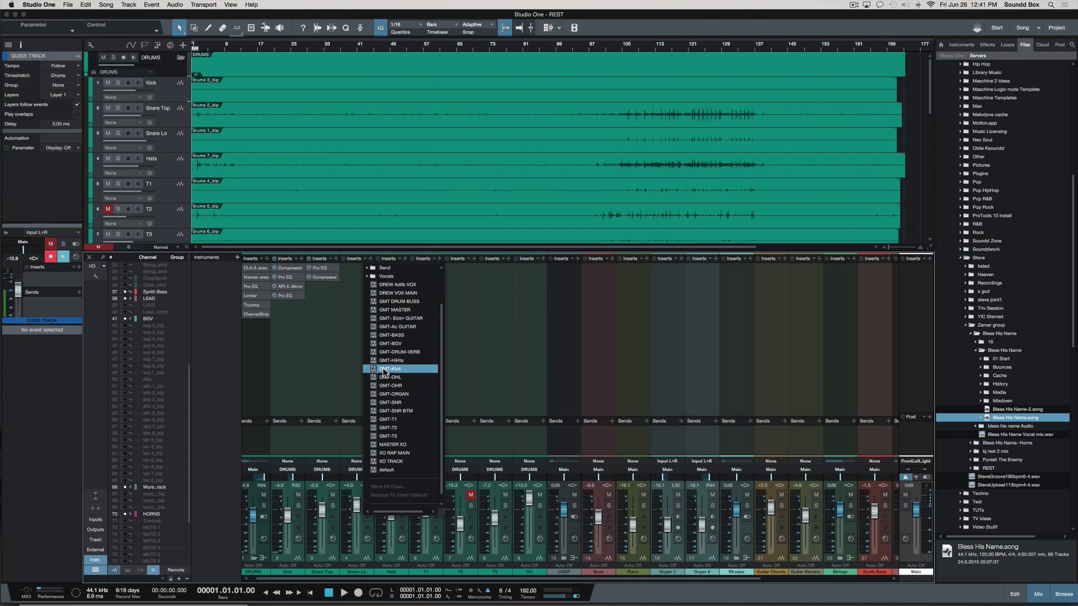
pyautogui.click(350, 321)
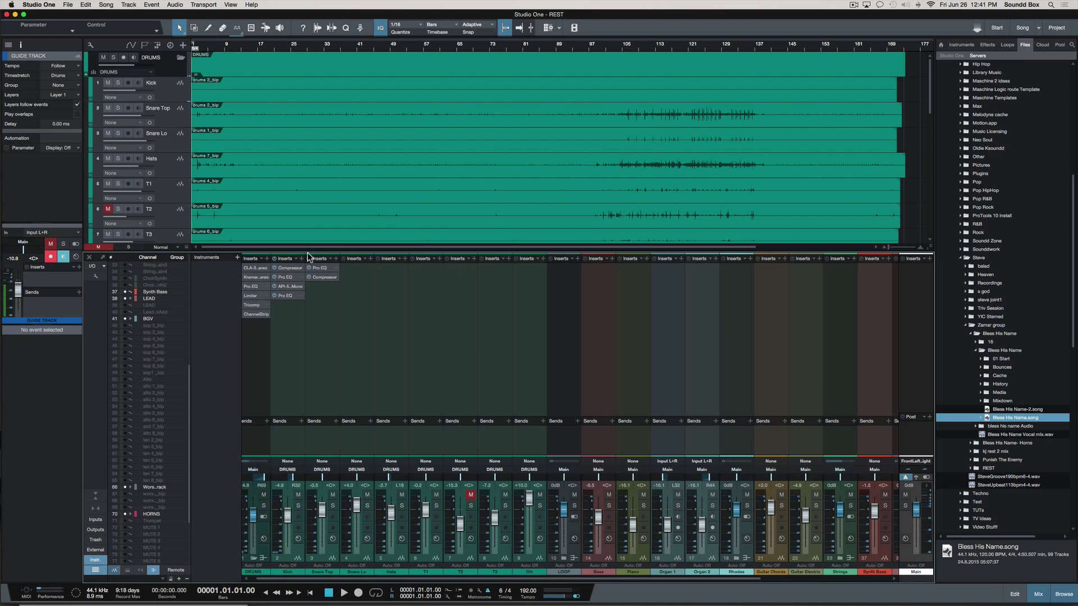
# Step: Select Bless His Name-2.song and turn on Show Package Contents for the song files
pyautogui.click(329, 259)
pyautogui.click(329, 259)
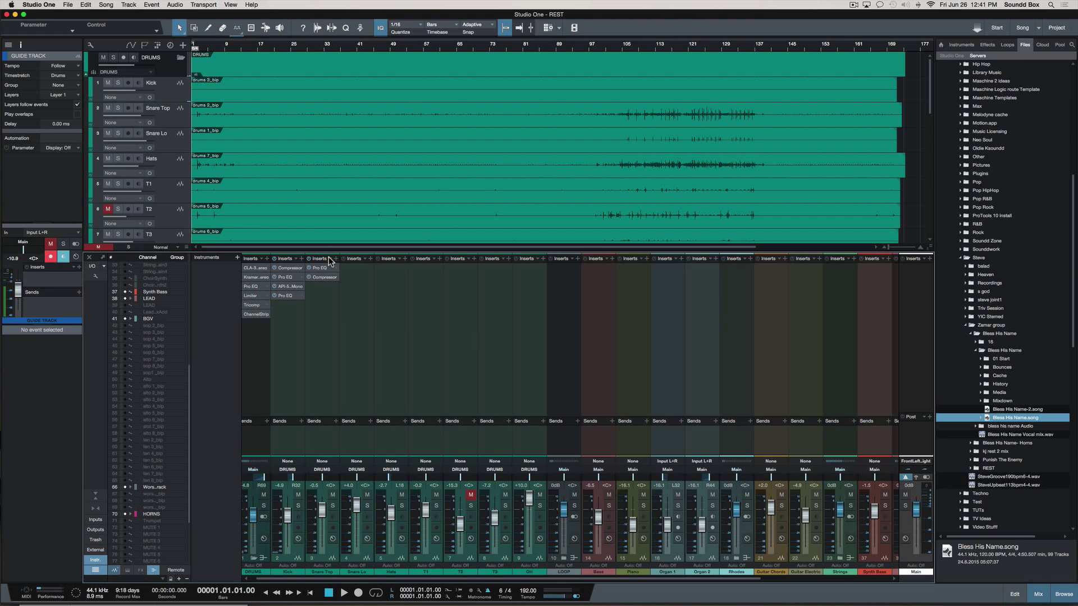
pyautogui.click(1019, 410)
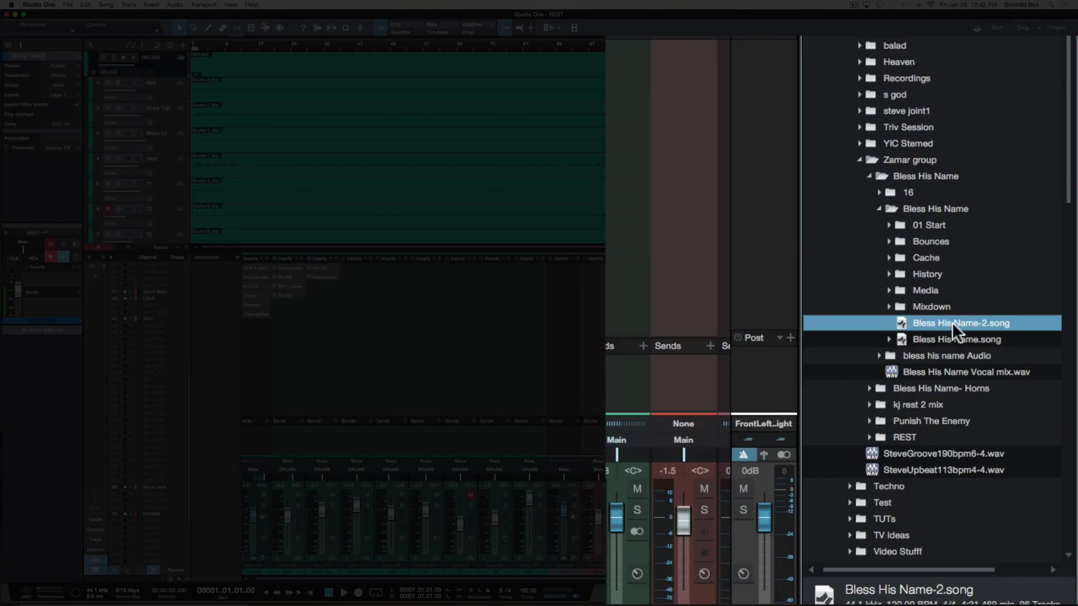
pyautogui.rightClick(952, 327)
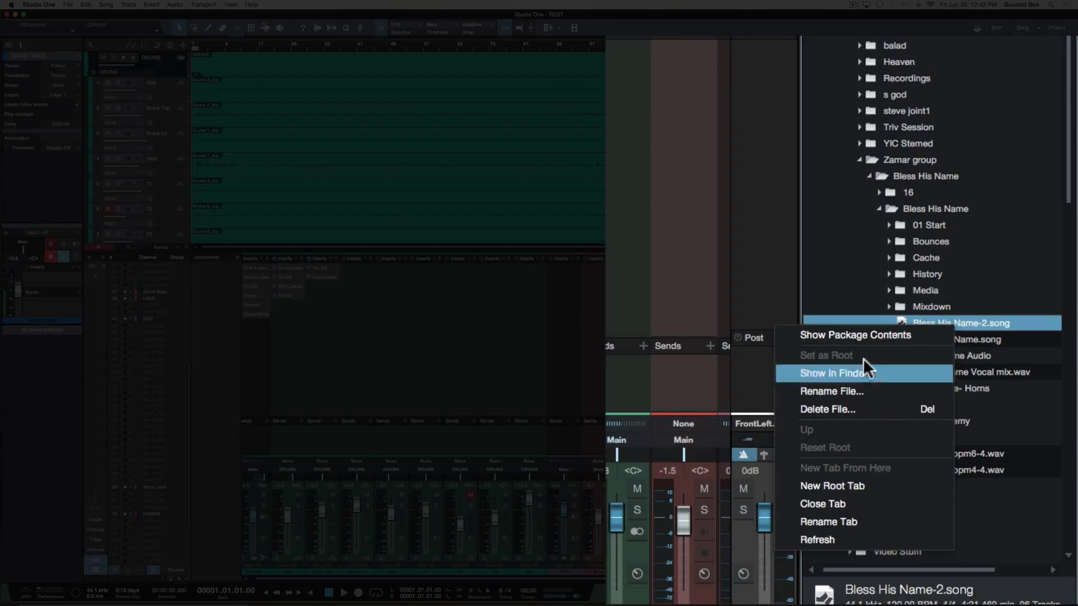
pyautogui.click(841, 333)
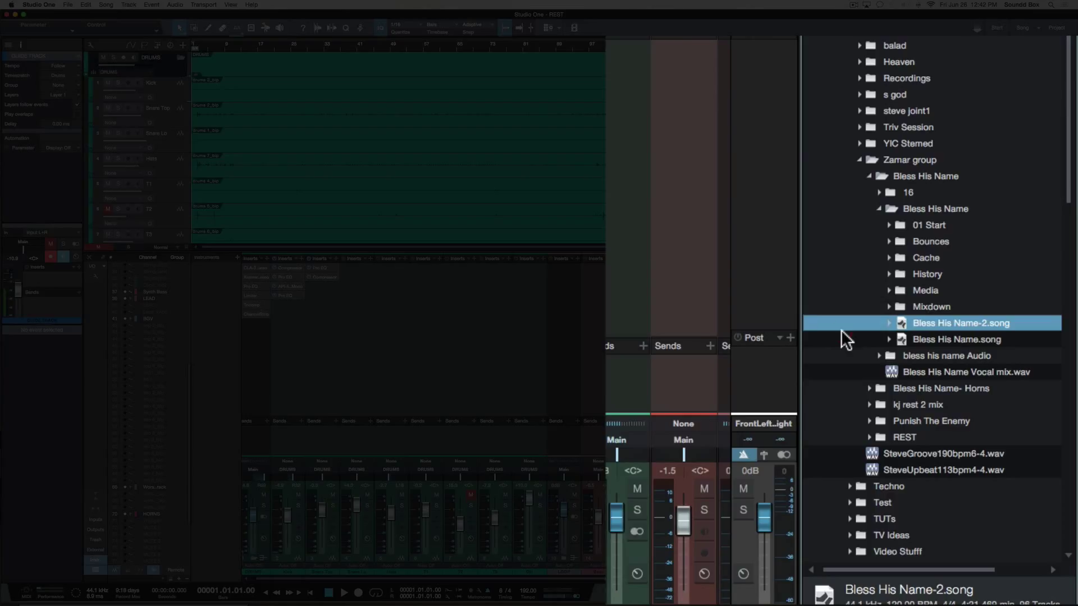
# Step: Expand the Bless His Name-2.song package's Presets and Performances folders, then collapse the package
pyautogui.click(886, 324)
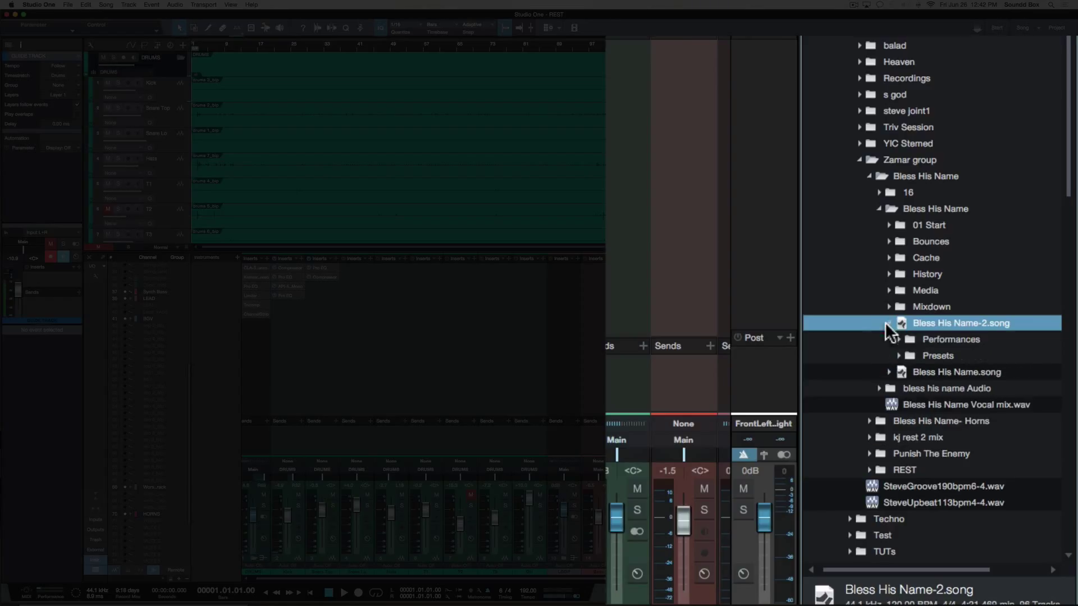
pyautogui.click(952, 354)
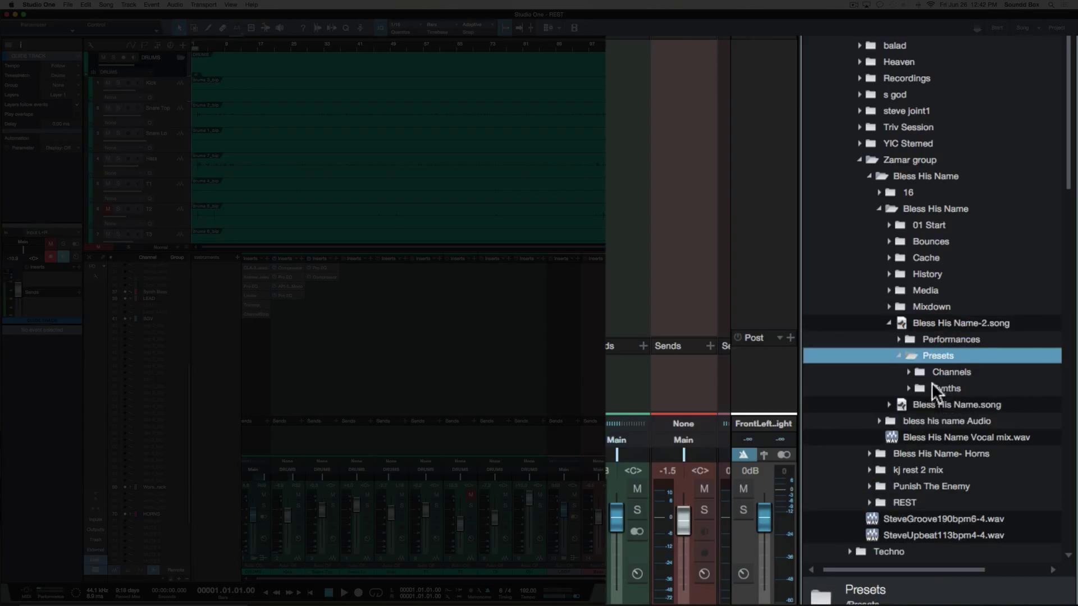
pyautogui.click(916, 338)
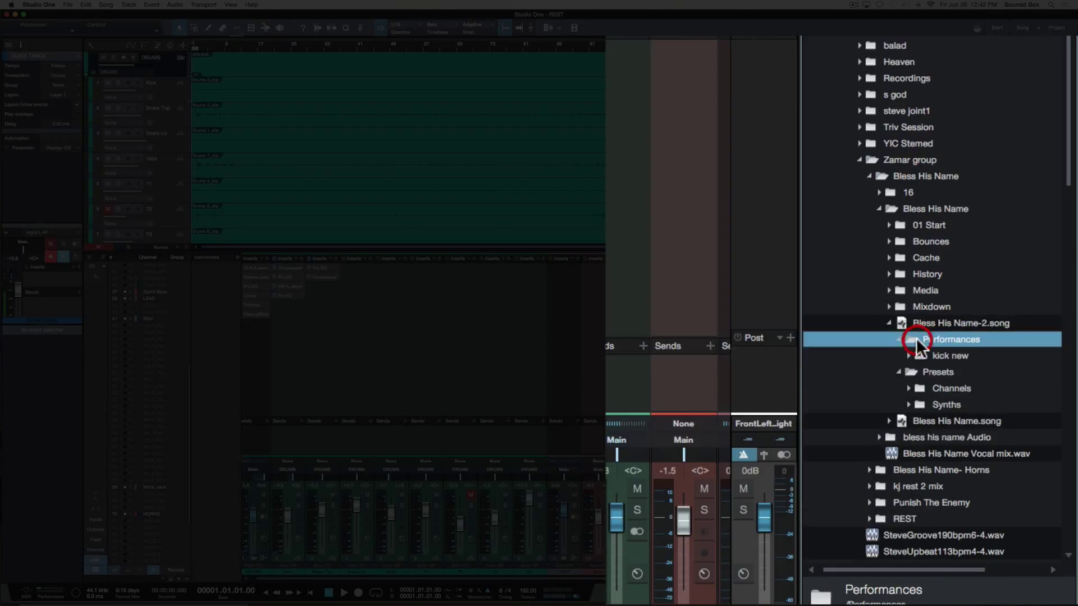
pyautogui.click(886, 323)
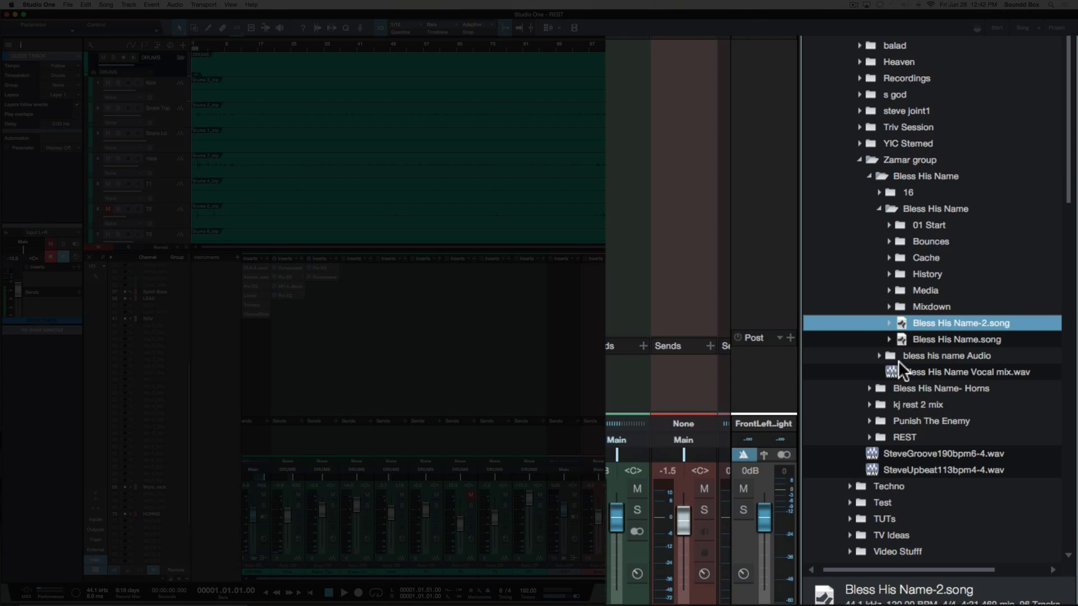
pyautogui.click(894, 352)
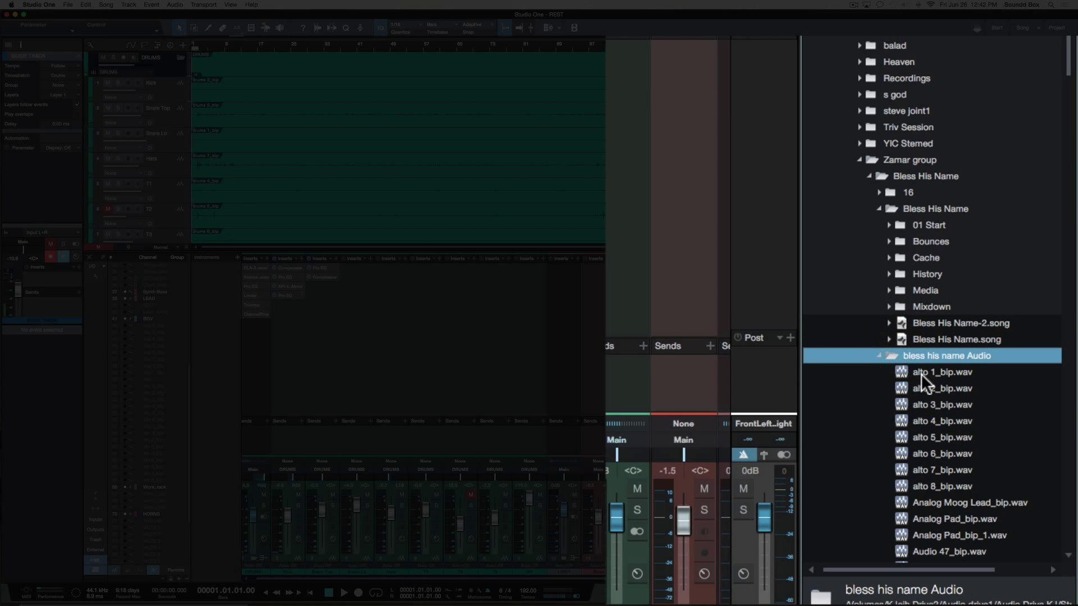
pyautogui.scroll(-1, 921, 403)
pyautogui.scroll(-5, 921, 403)
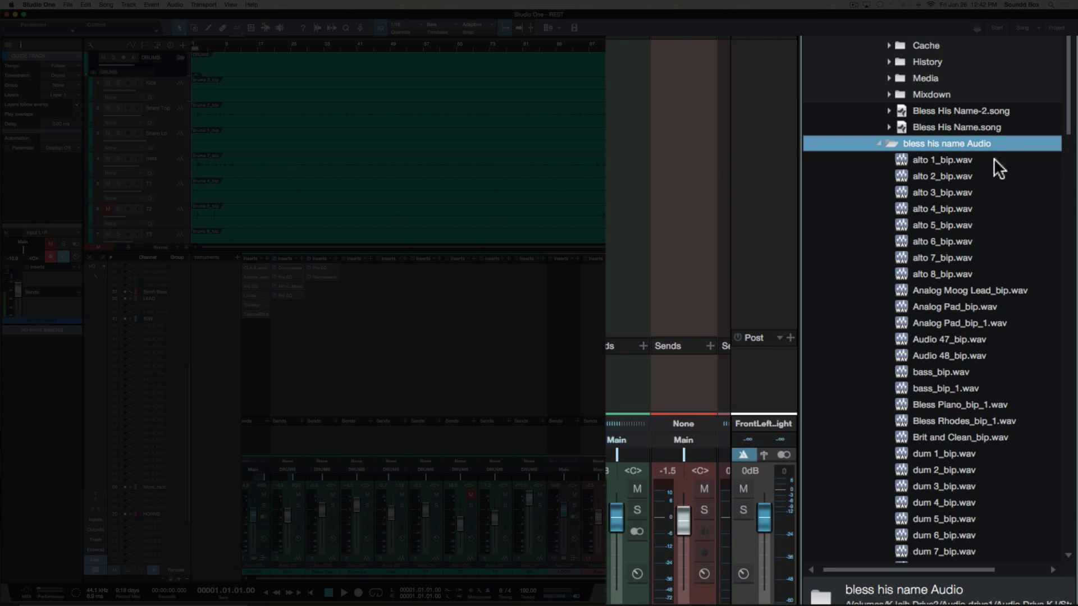
pyautogui.scroll(-15, 997, 197)
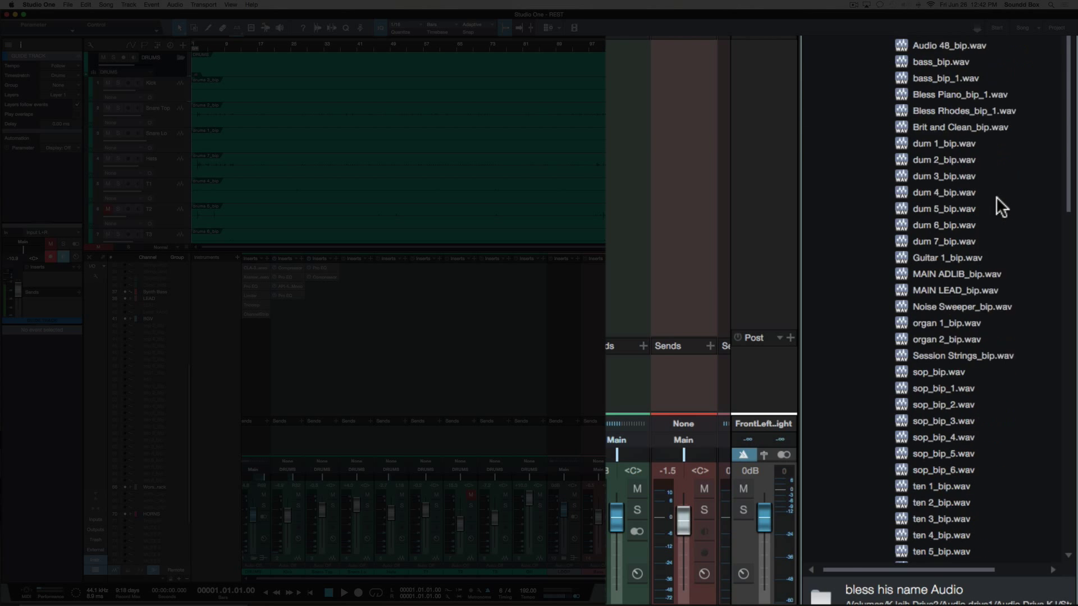
pyautogui.scroll(6, 997, 197)
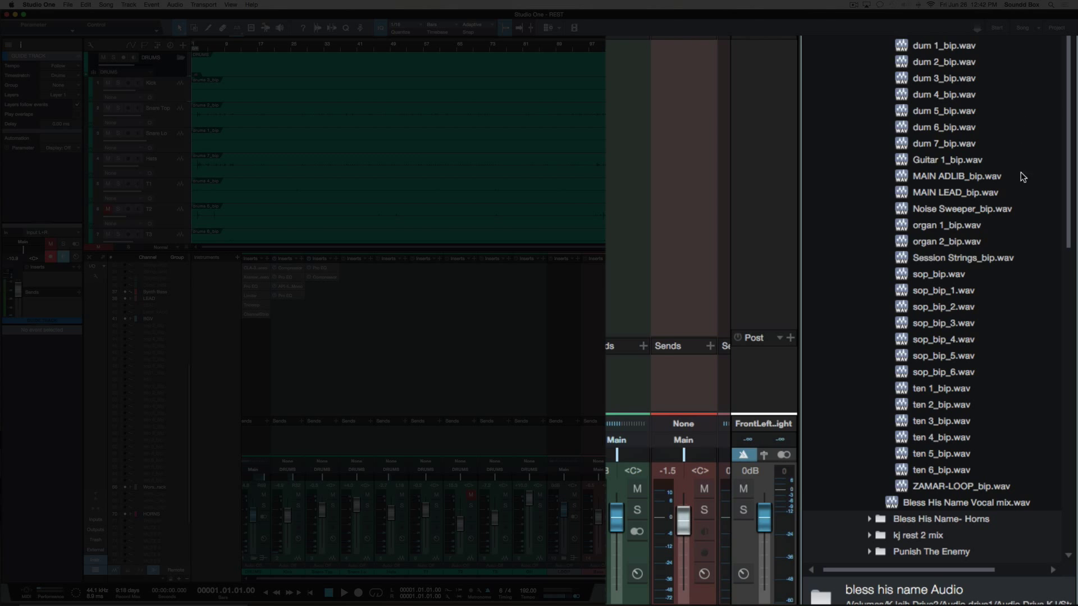
pyautogui.scroll(-4, 966, 77)
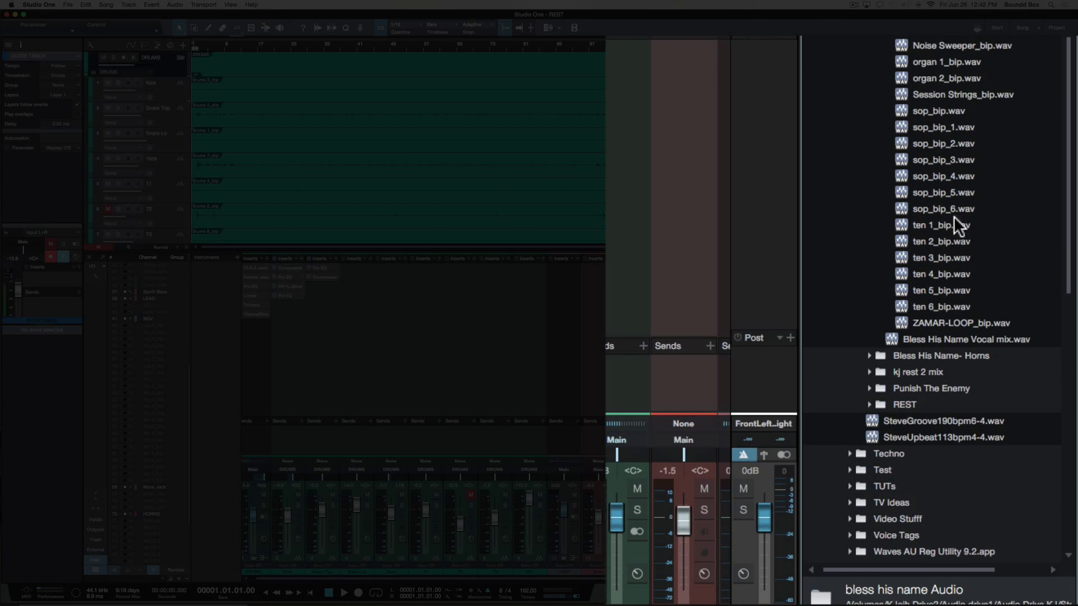
pyautogui.click(954, 240)
pyautogui.click(953, 306)
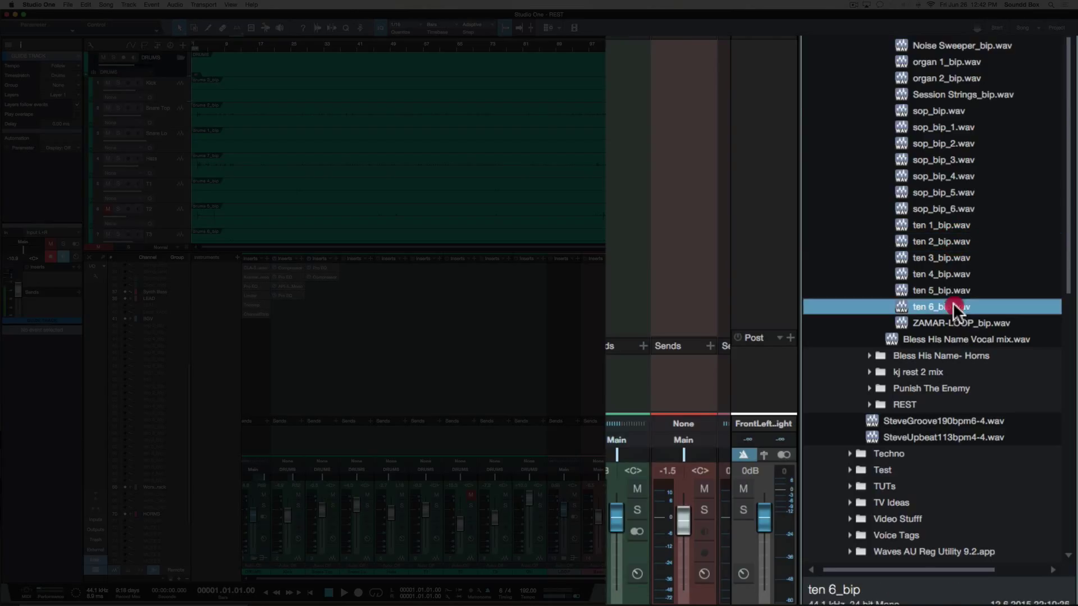
pyautogui.click(960, 110)
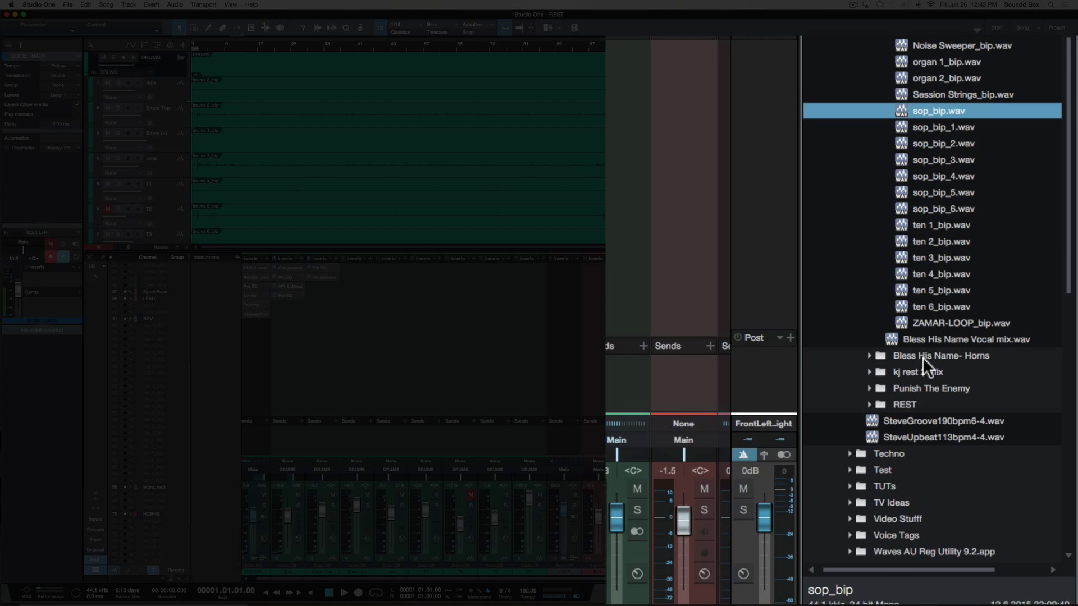
pyautogui.scroll(10, 981, 123)
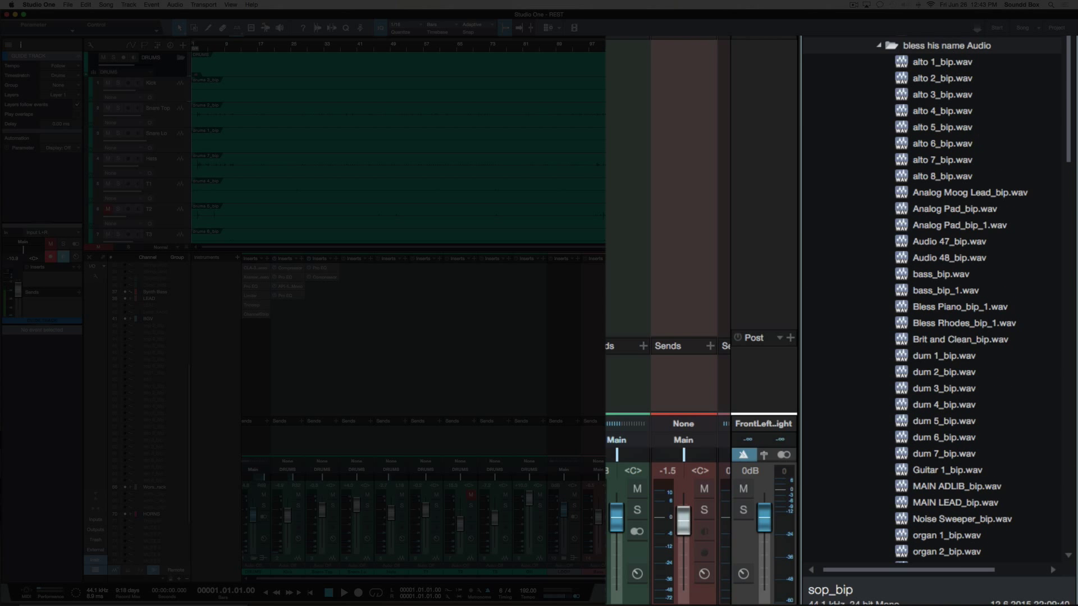
# Step: Collapse the Audio folder and expand Bless His Name.song > Presets > Channels to list its presets
pyautogui.doubleClick(886, 44)
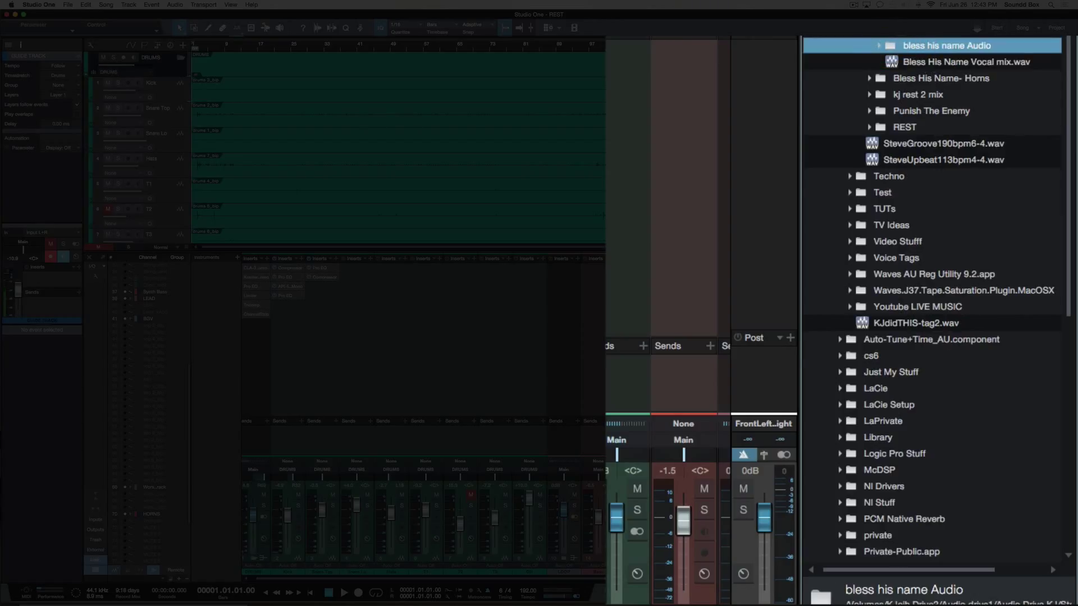
pyautogui.press('Left')
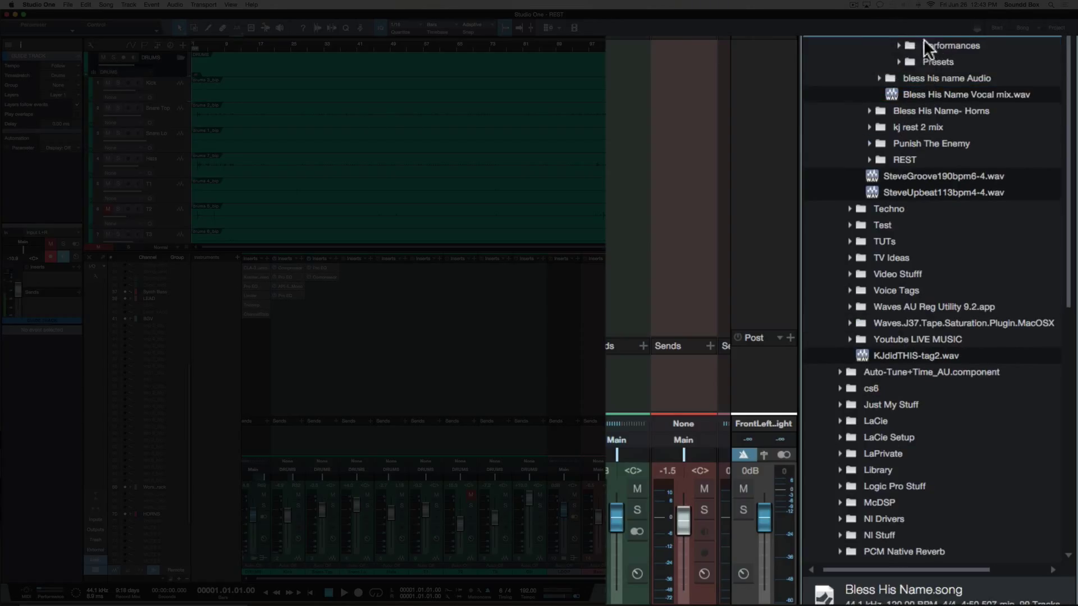
pyautogui.doubleClick(909, 62)
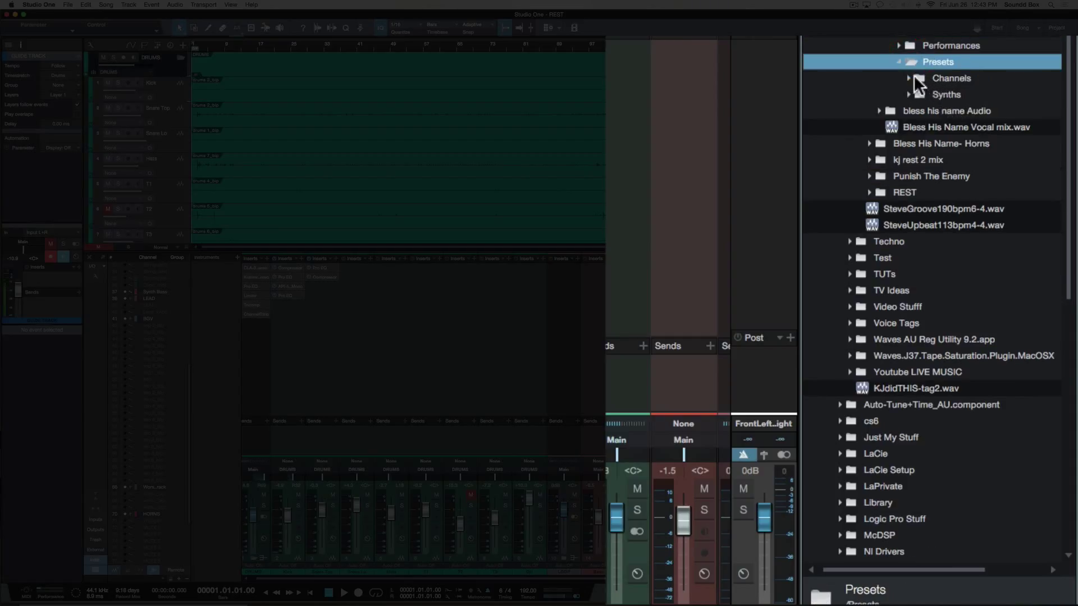
pyautogui.doubleClick(913, 75)
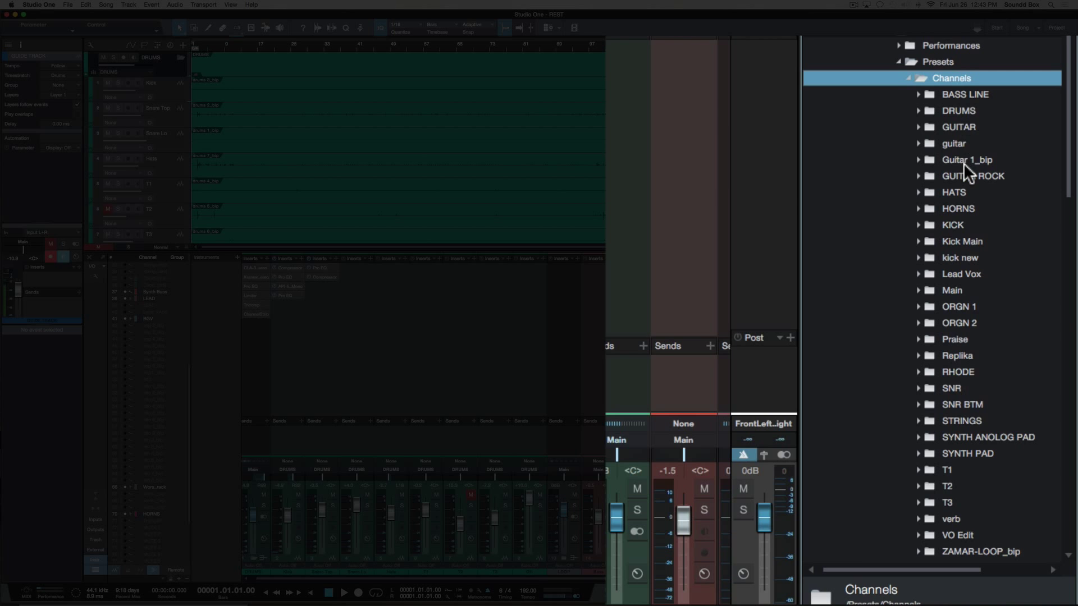
pyautogui.scroll(-5, 963, 163)
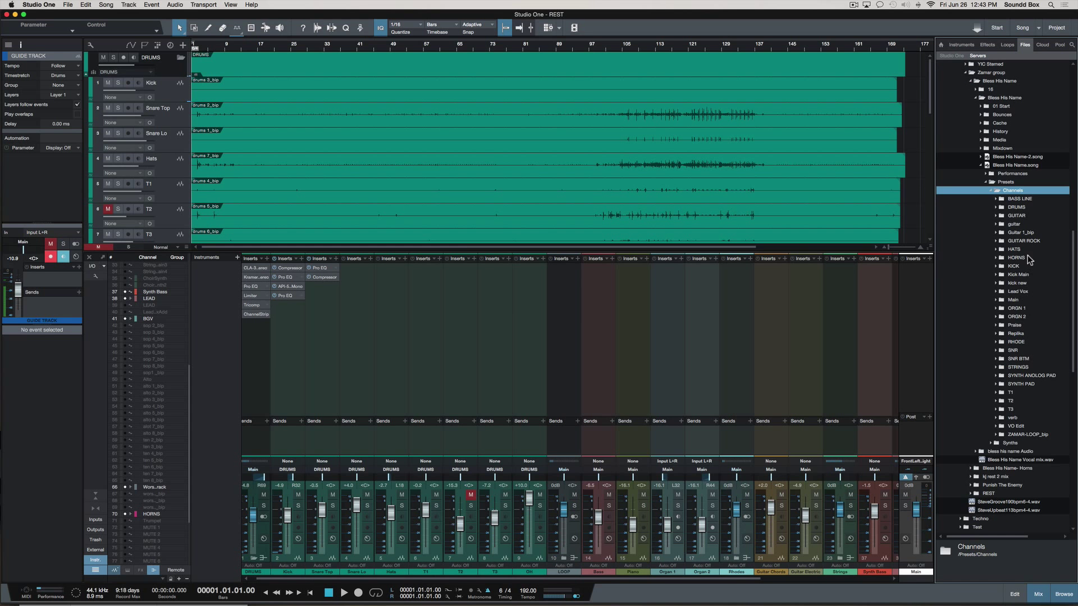
# Step: Check the HATS preset's contents, then drag it onto the Hats channel to add its Pro EQ
pyautogui.hscroll(-1, 332, 329)
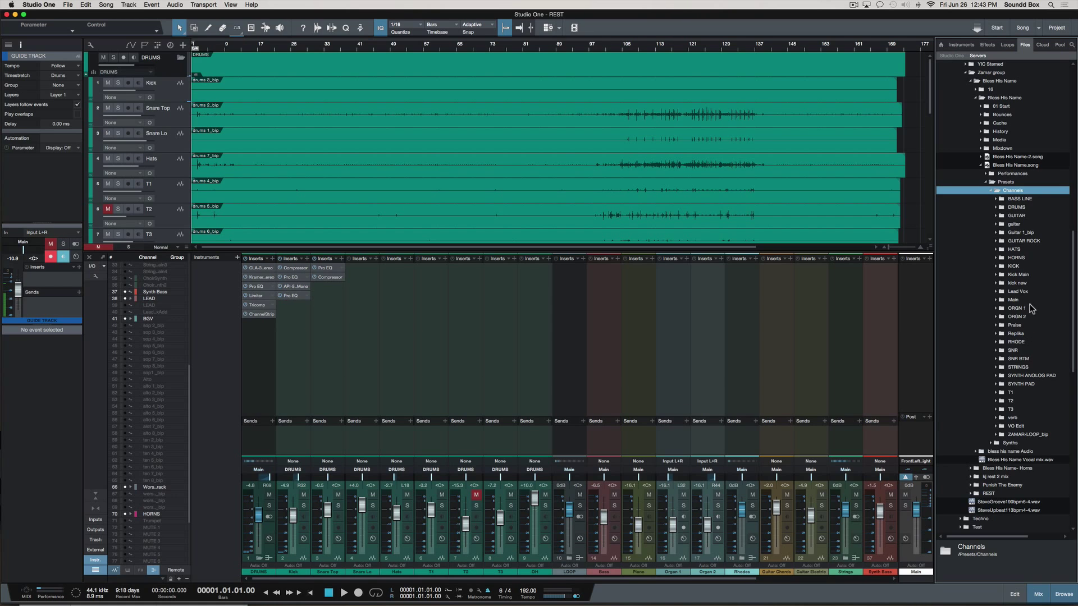
pyautogui.click(997, 252)
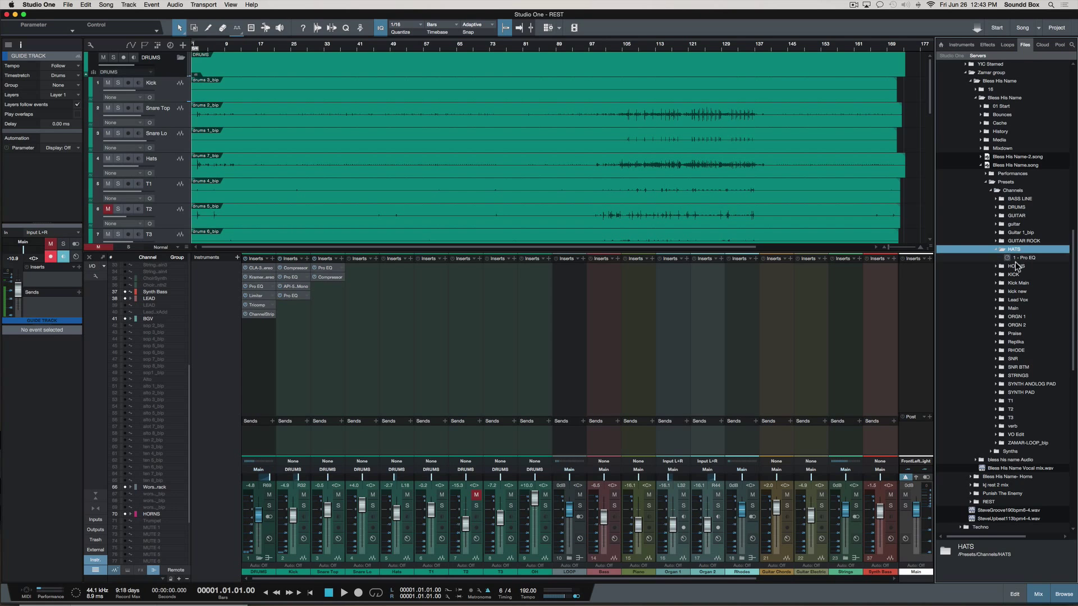
pyautogui.click(998, 250)
pyautogui.moveTo(999, 251); pyautogui.dragTo(392, 275)
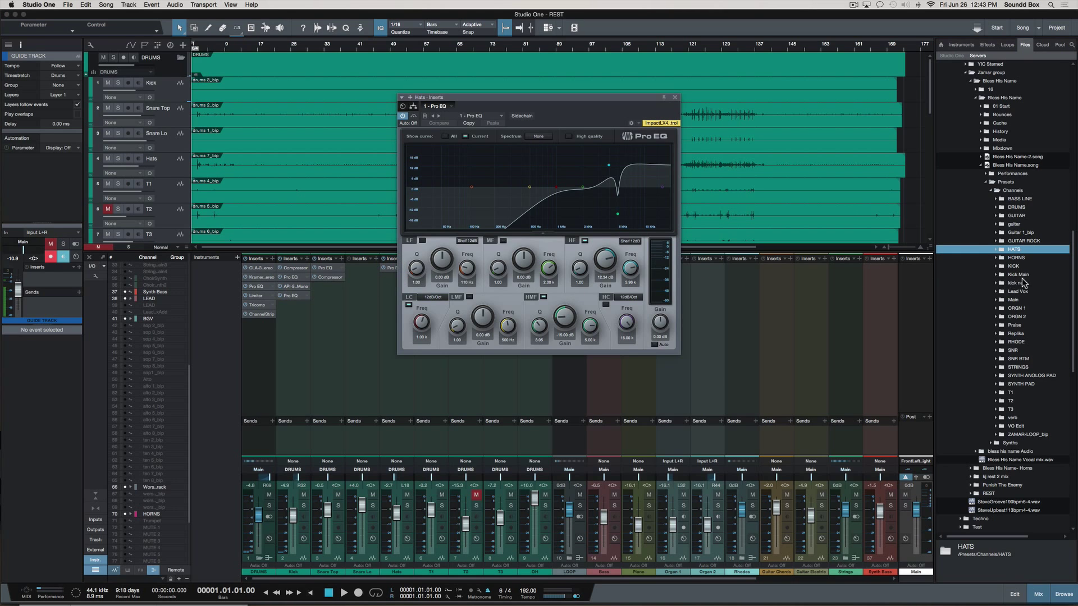
# Step: Close the Hats EQ, apply SNR BTM to Snare Lo, and close its Pro EQ window
pyautogui.click(675, 98)
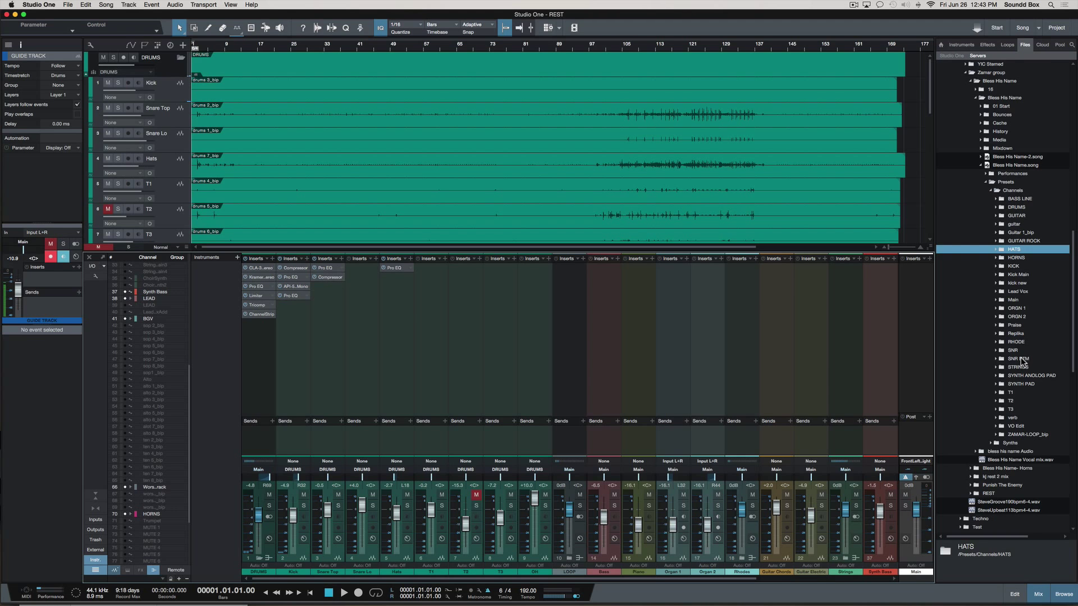
pyautogui.moveTo(1021, 361); pyautogui.dragTo(357, 279)
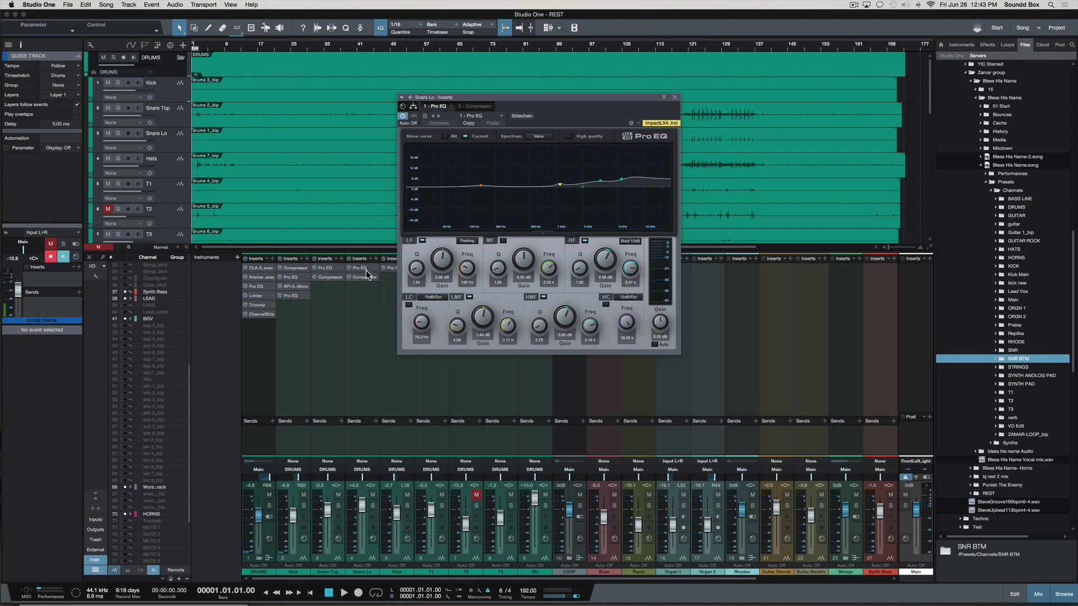
pyautogui.click(675, 97)
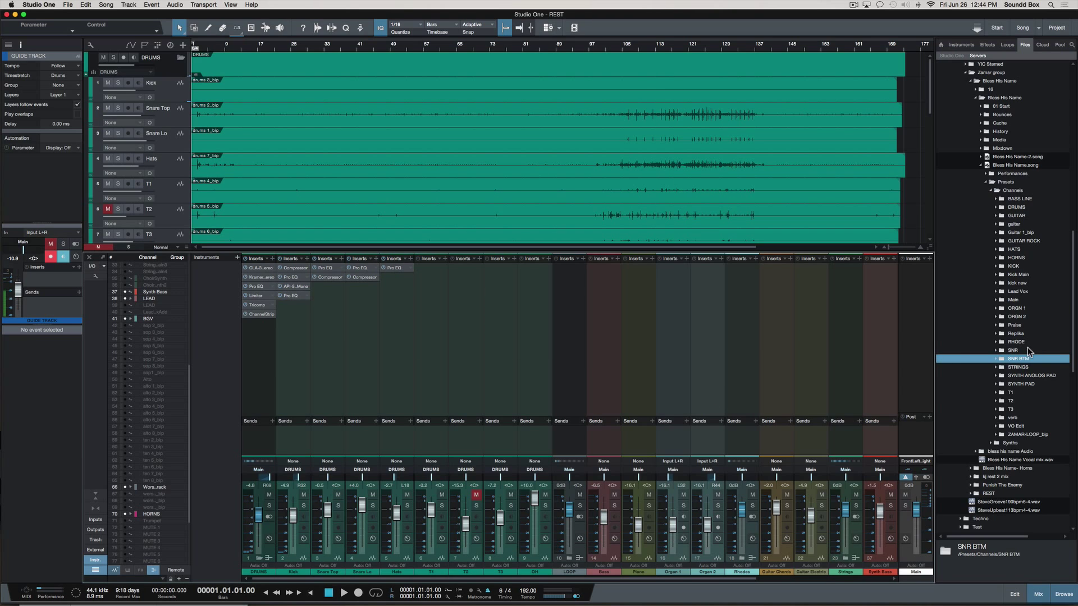
# Step: Drag the T1, T2 and T3 presets onto their tom channels, closing each plugin window afterward
pyautogui.click(1015, 392)
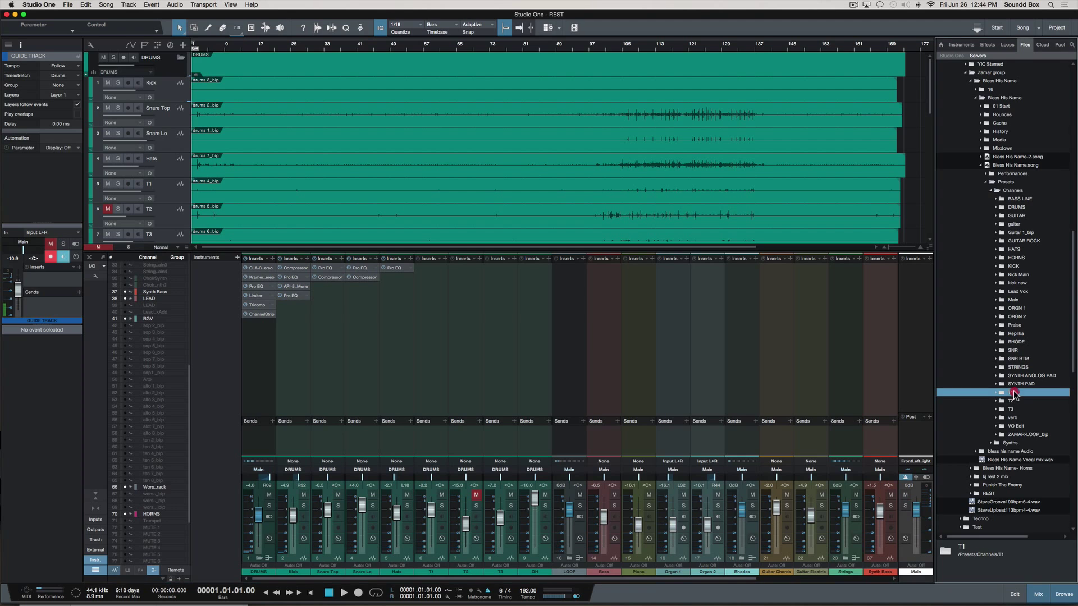
pyautogui.moveTo(1014, 392); pyautogui.dragTo(430, 293)
pyautogui.click(552, 97)
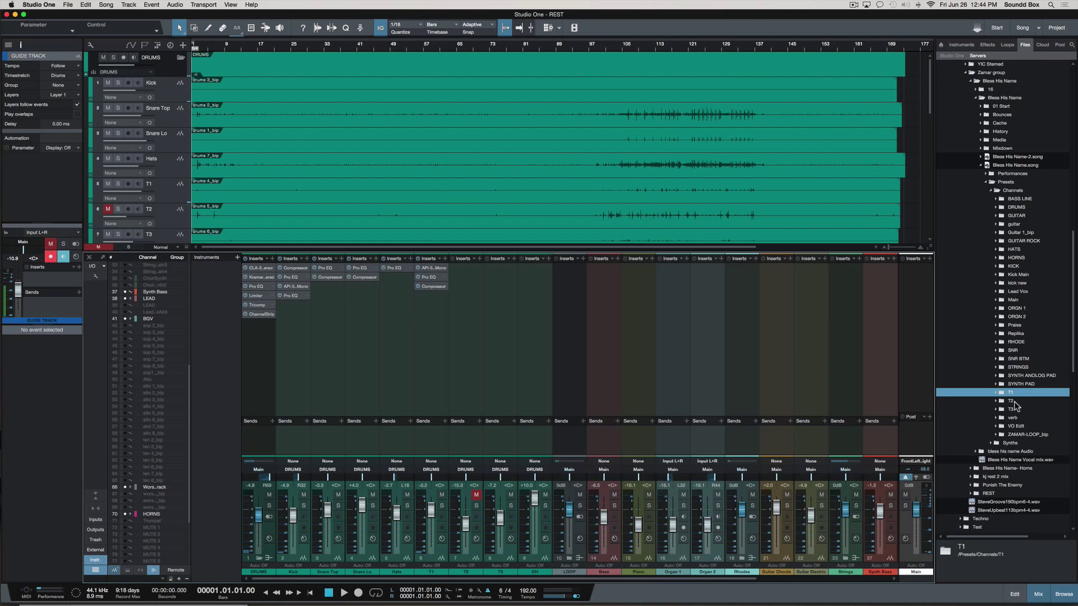
pyautogui.moveTo(1012, 401); pyautogui.dragTo(470, 282)
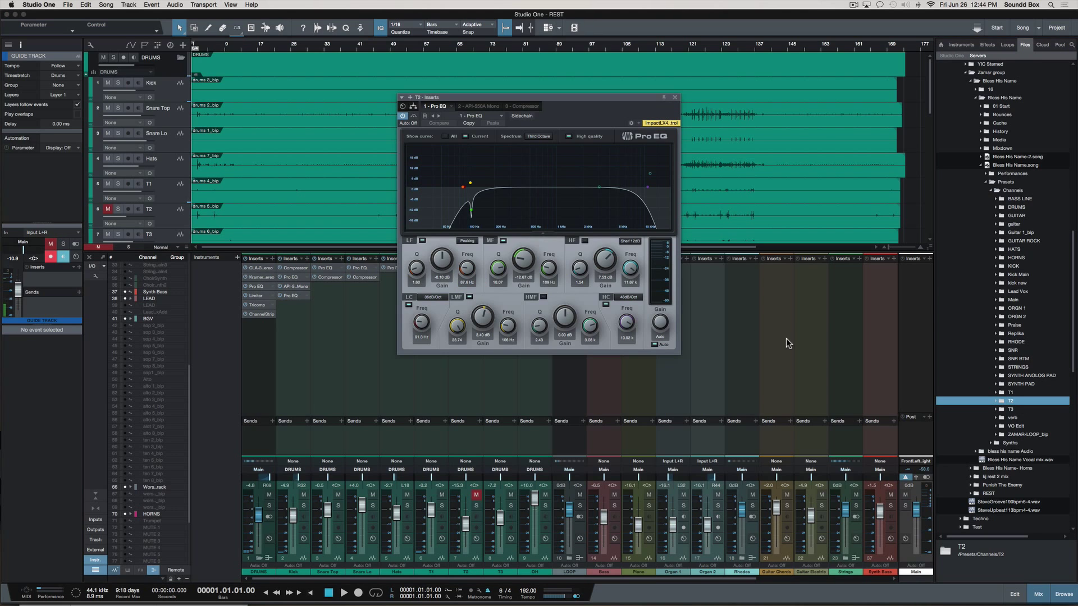
pyautogui.click(675, 98)
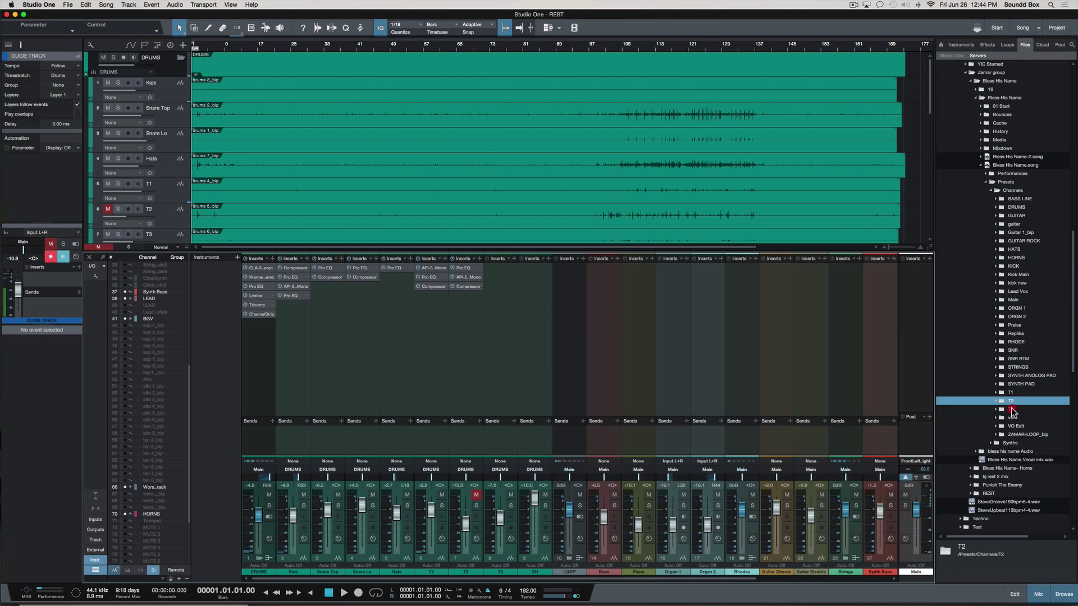
pyautogui.moveTo(1010, 409); pyautogui.dragTo(504, 280)
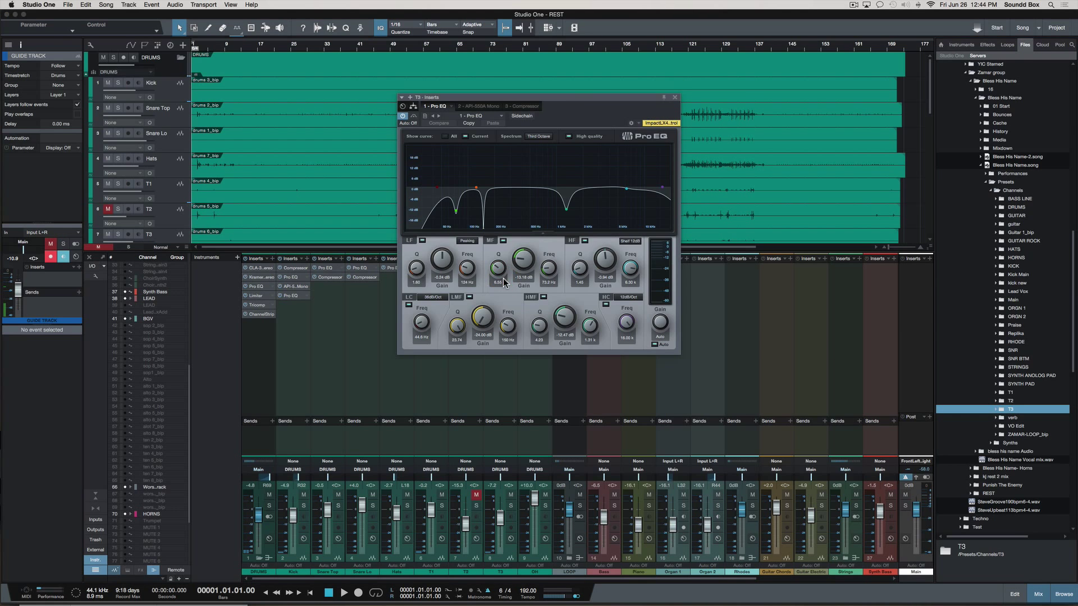
pyautogui.click(675, 98)
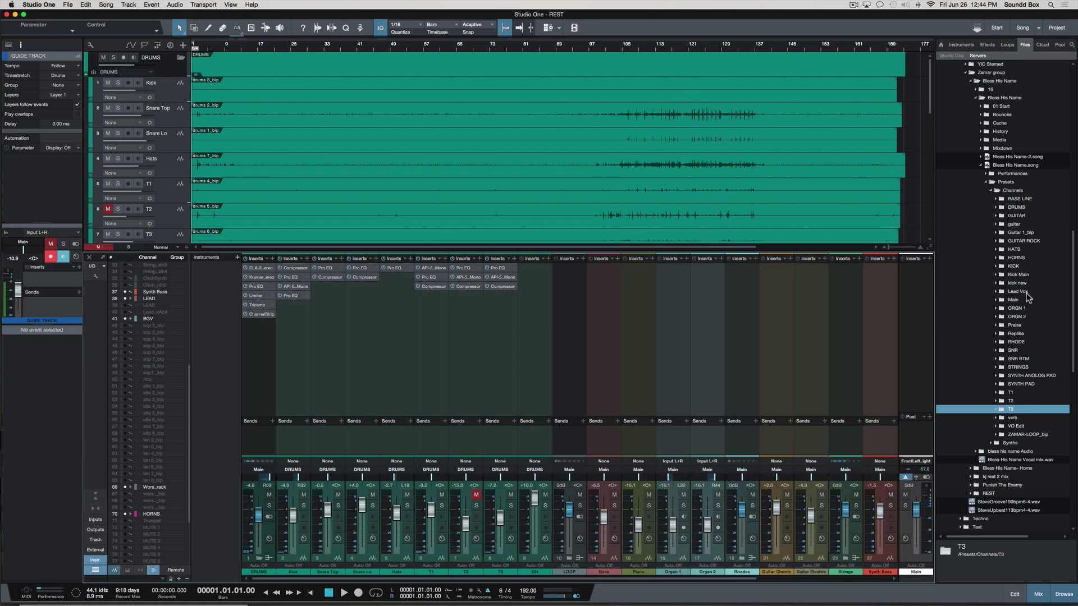
# Step: Expand the guitar folder under Presets/Channels and select the 2 - Dual Pan preset
pyautogui.click(999, 224)
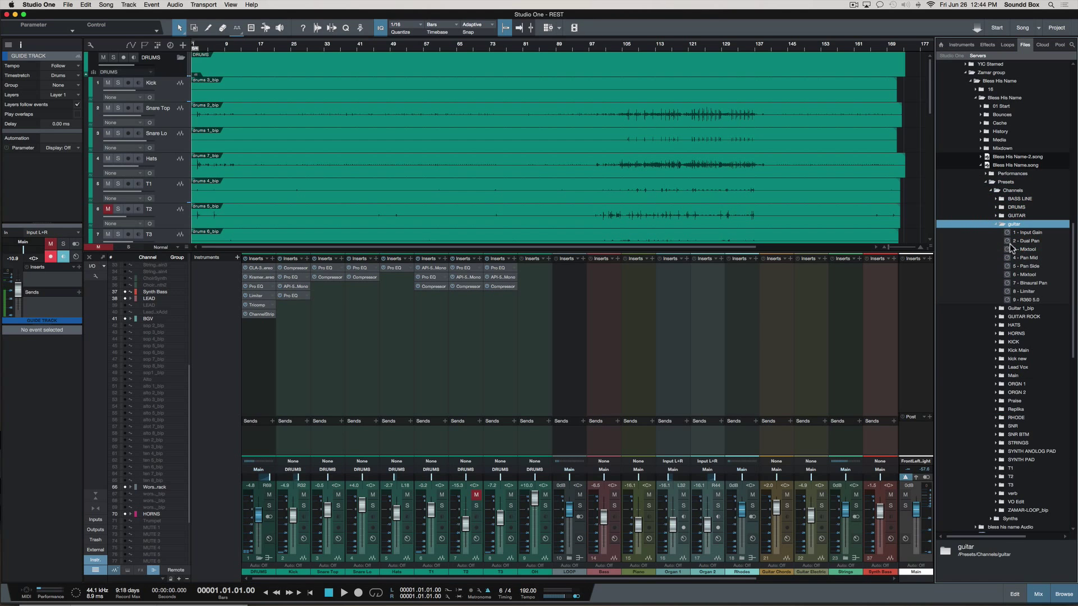
pyautogui.click(1032, 241)
pyautogui.moveTo(1031, 241); pyautogui.dragTo(1017, 264)
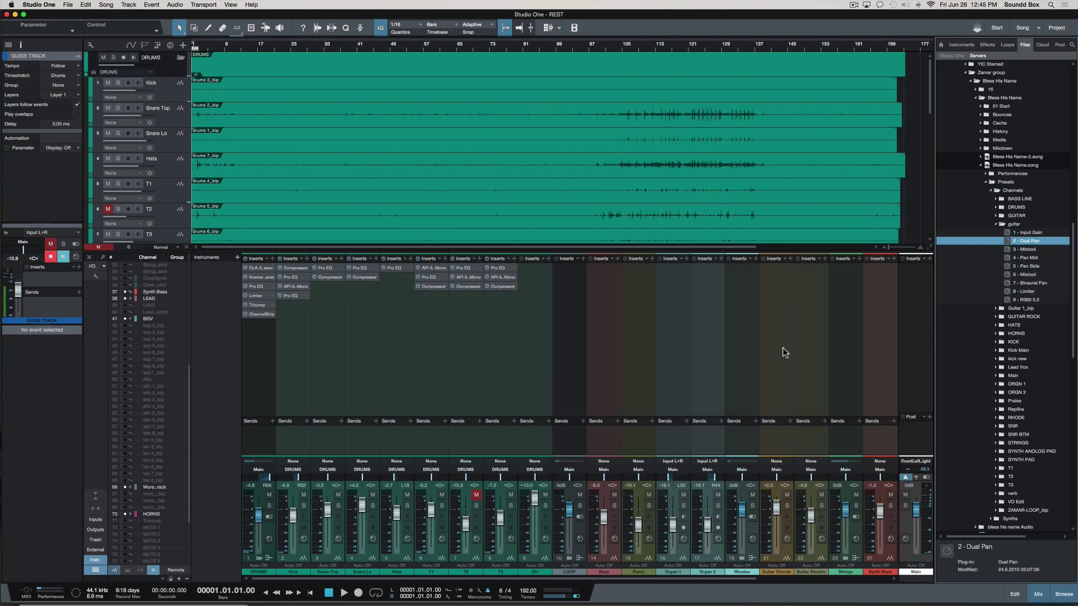
pyautogui.scroll(-8, 696, 184)
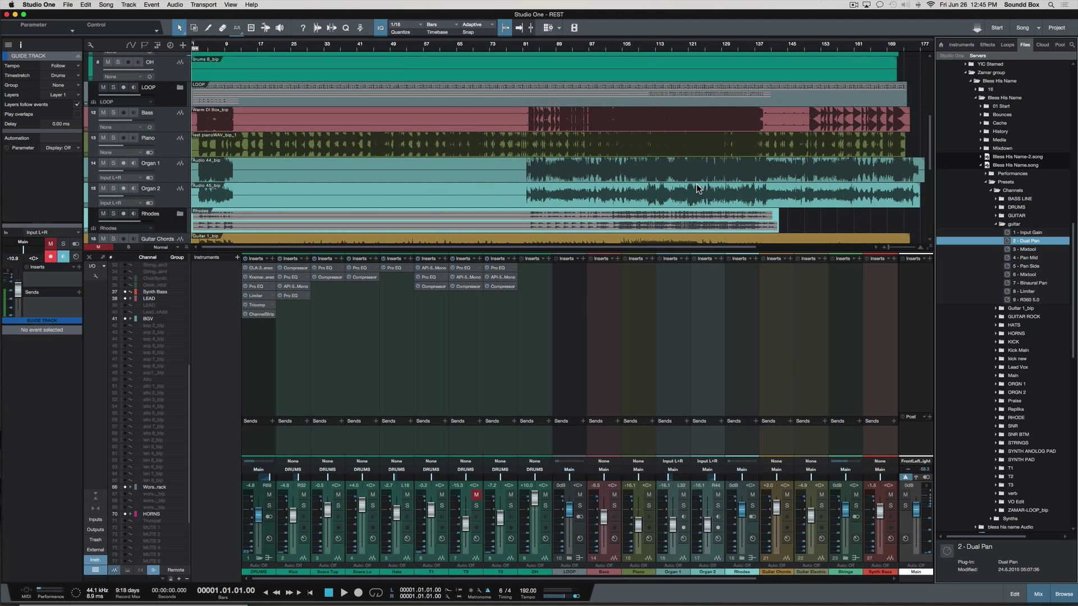
pyautogui.scroll(1, 696, 188)
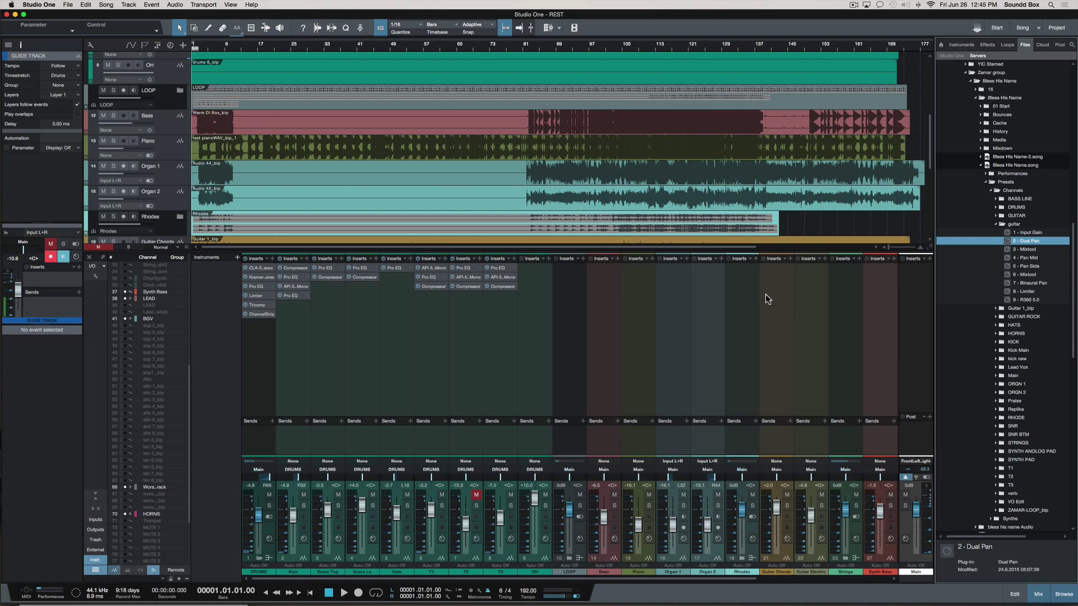
pyautogui.click(543, 260)
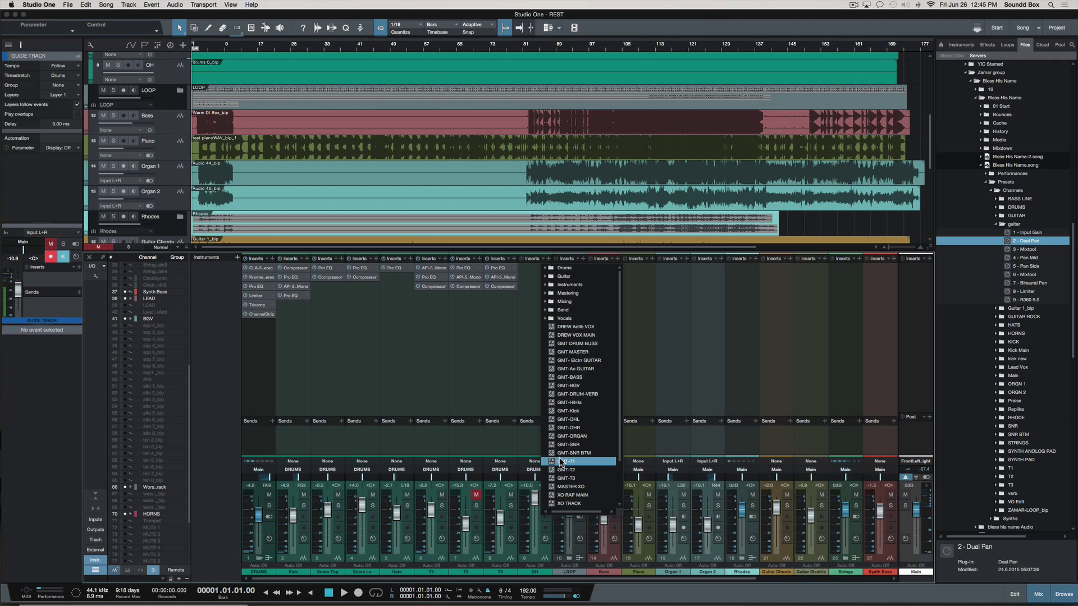
pyautogui.scroll(-2, 560, 462)
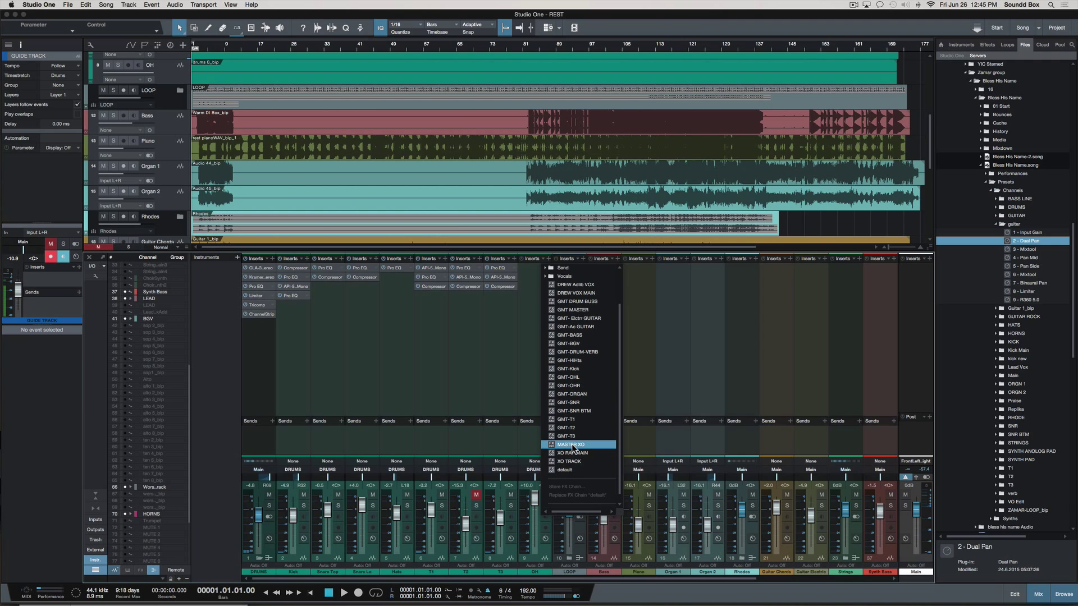
pyautogui.scroll(1, 553, 401)
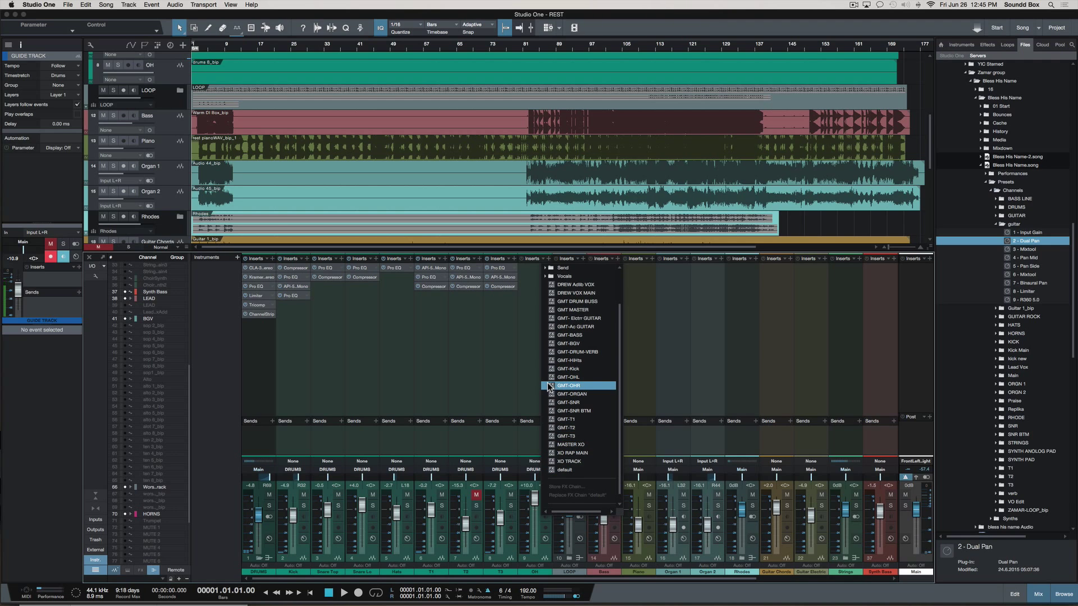
pyautogui.click(531, 352)
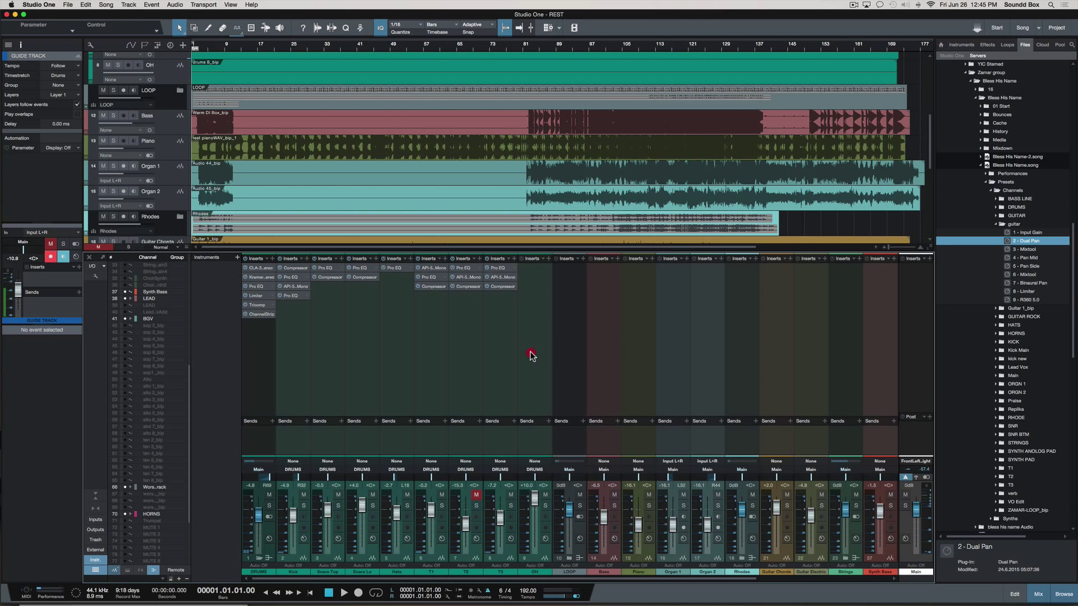
pyautogui.click(501, 274)
pyautogui.click(501, 269)
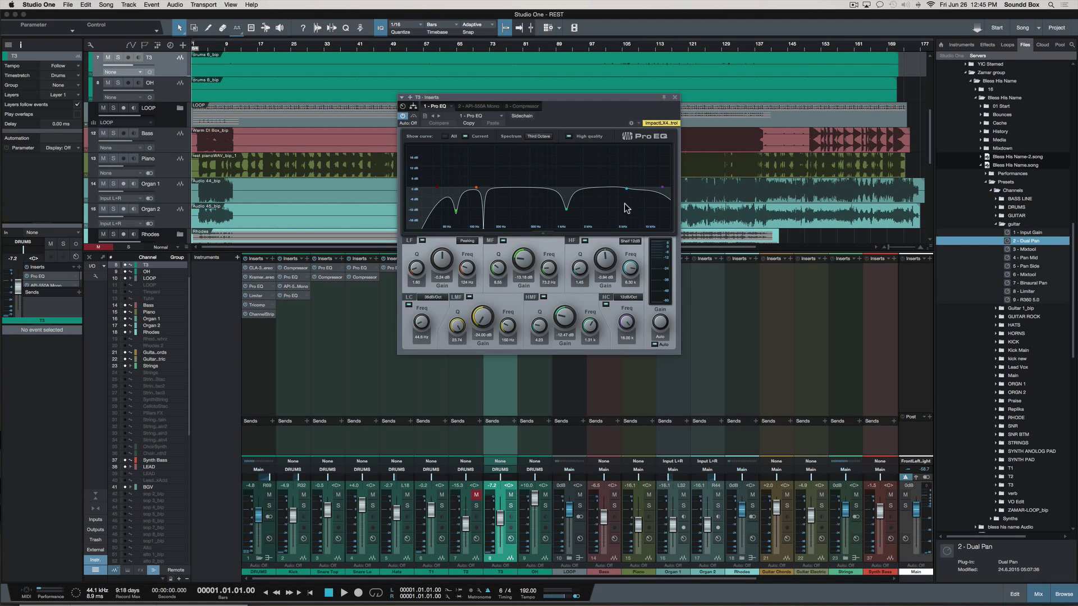
pyautogui.click(677, 98)
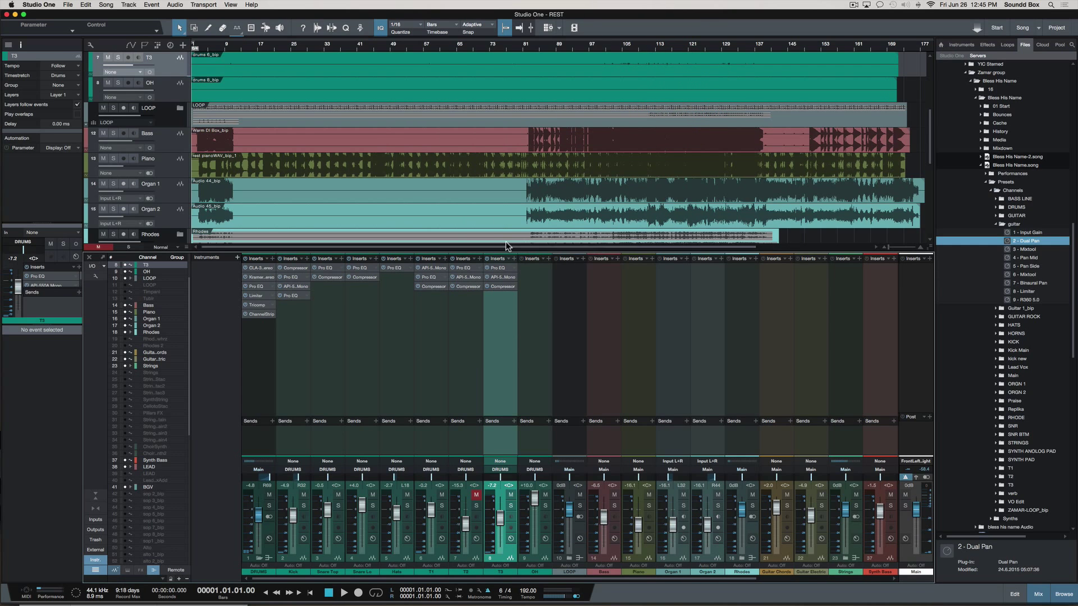
pyautogui.click(509, 260)
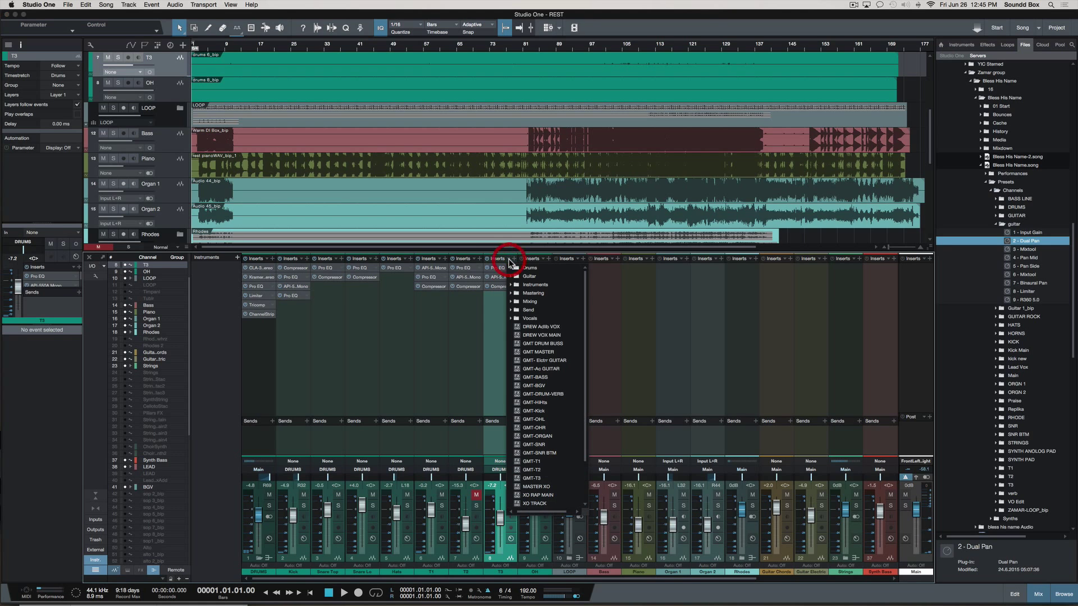
pyautogui.scroll(-2, 545, 408)
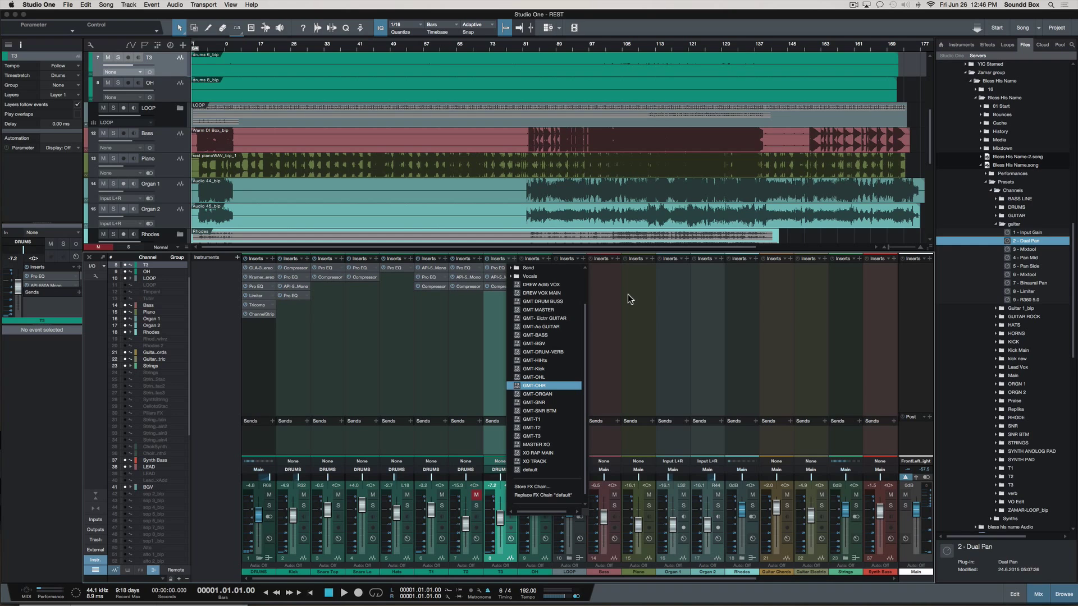
pyautogui.click(616, 296)
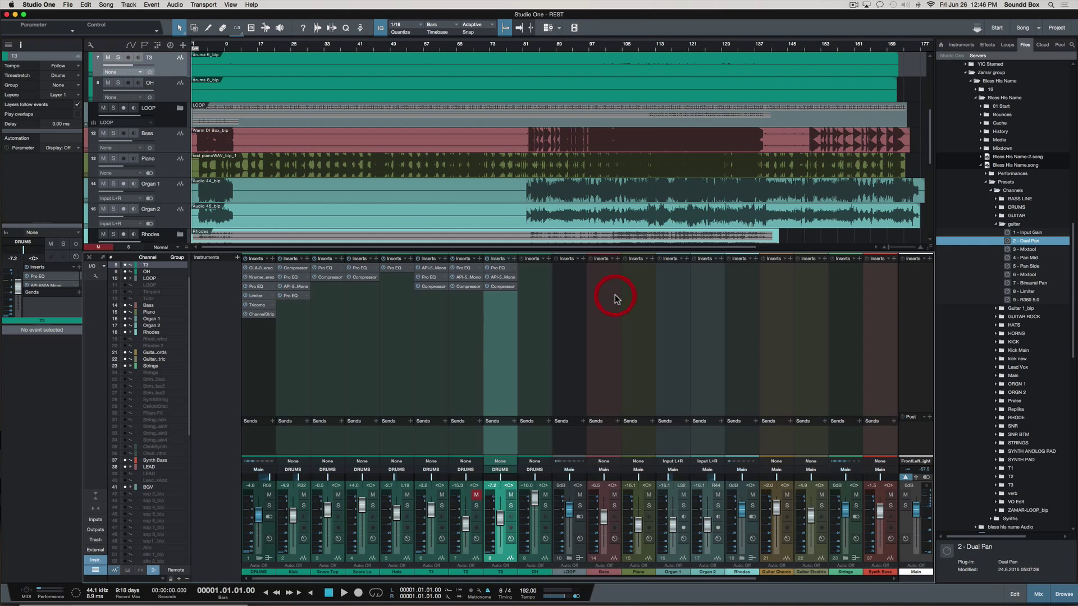